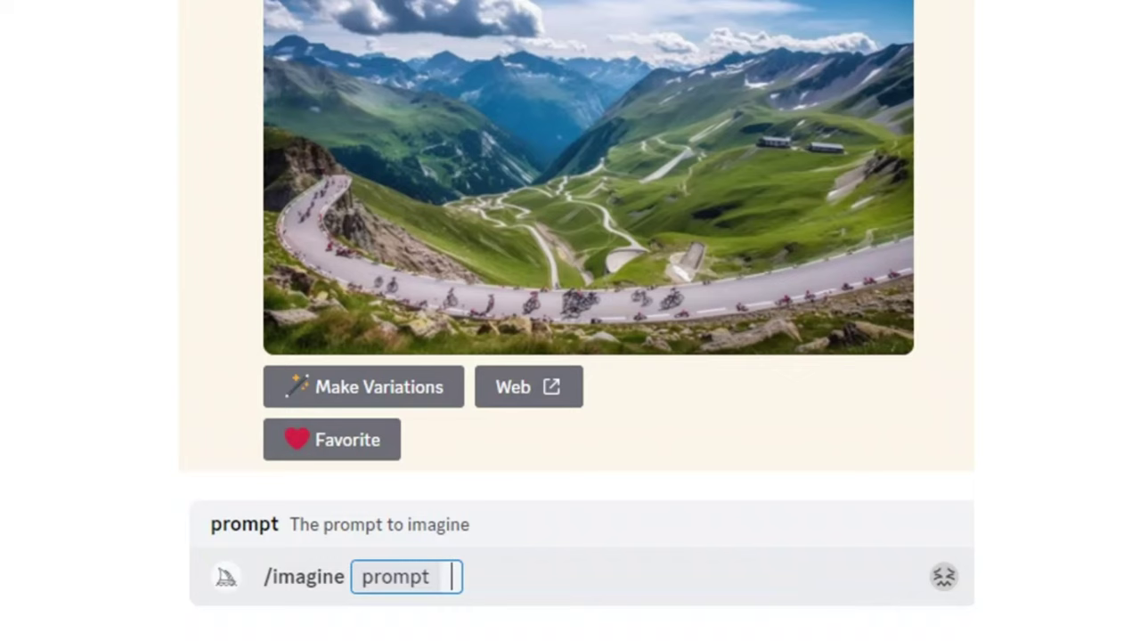
Enter the prompt 'a jedi dachshund --ar 3:2' in the /imagine command
type("agine prompt a jedi dachshund --ar")
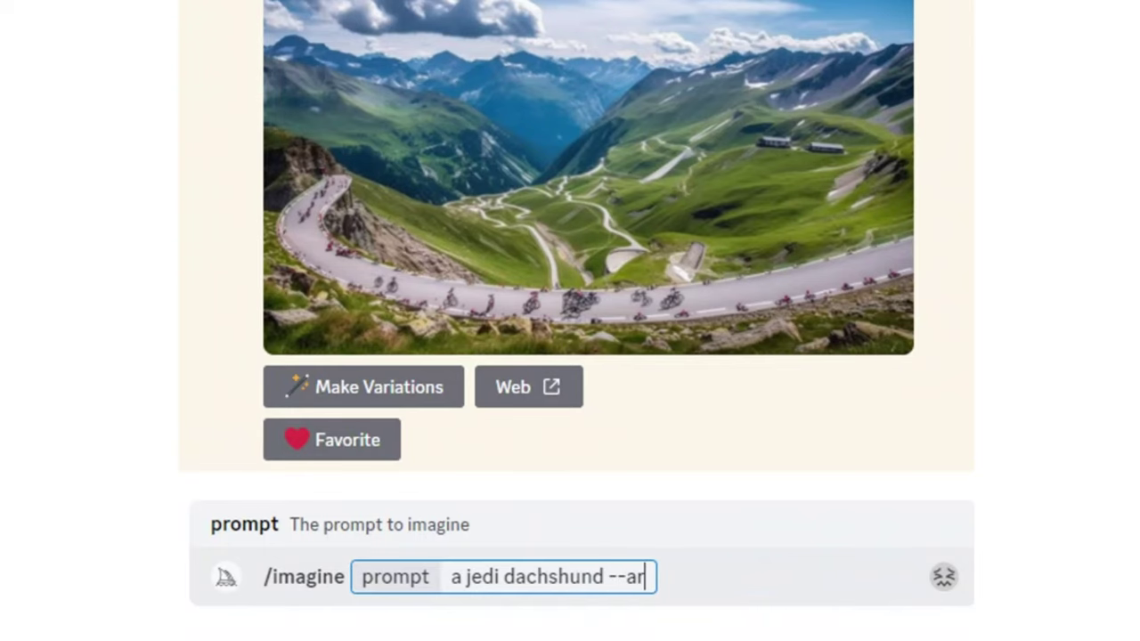
type(" 3:2")
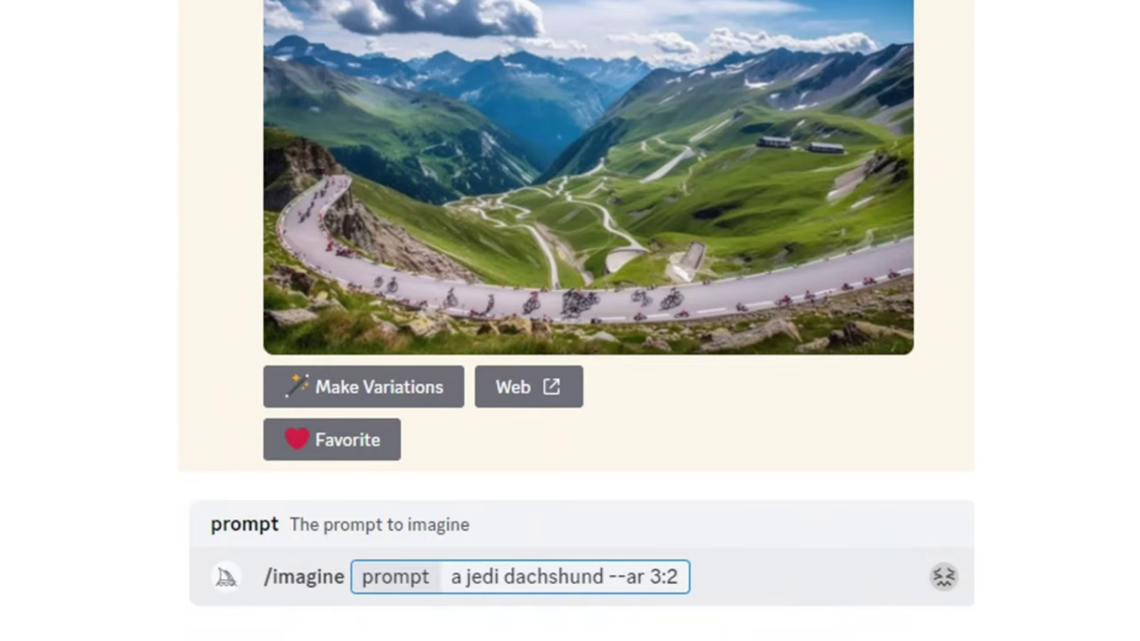
Submit the 'a jedi dachshund --ar 3:2' prompt to the Midjourney Bot
key("Return")
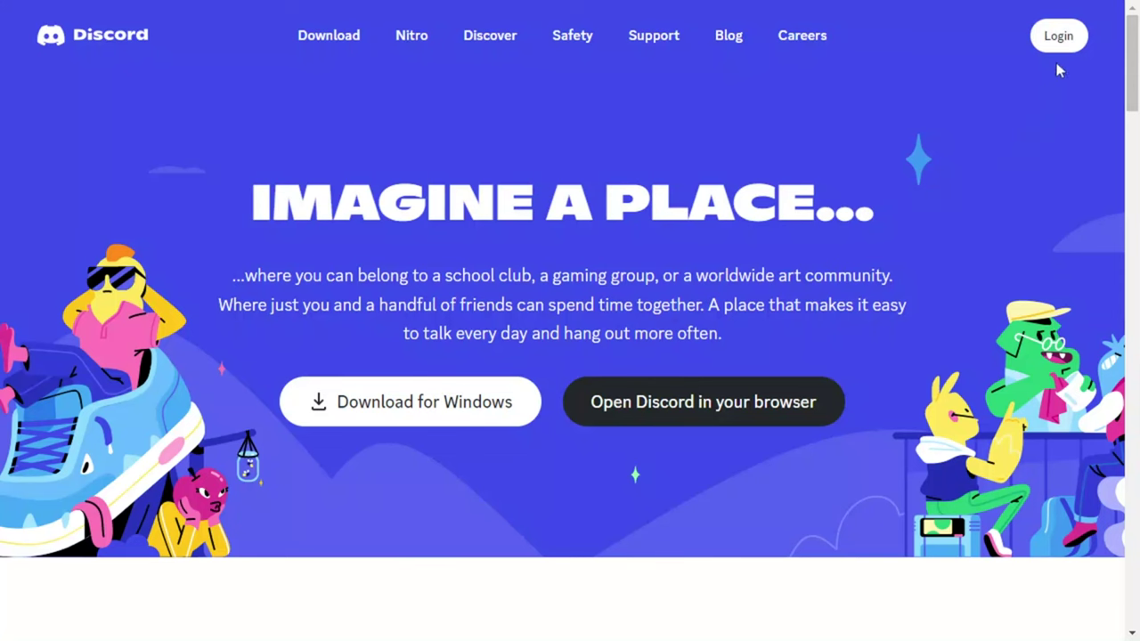
Sign in to Discord via Login and the Midjourney website's Sign In form
left_click(1067, 40)
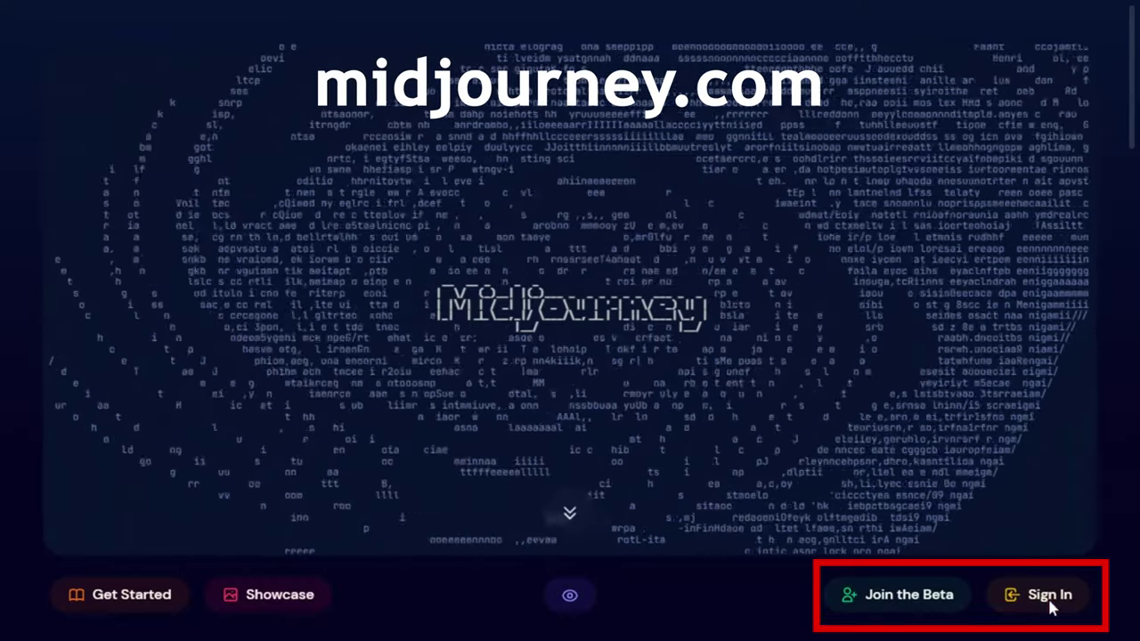
left_click(1049, 605)
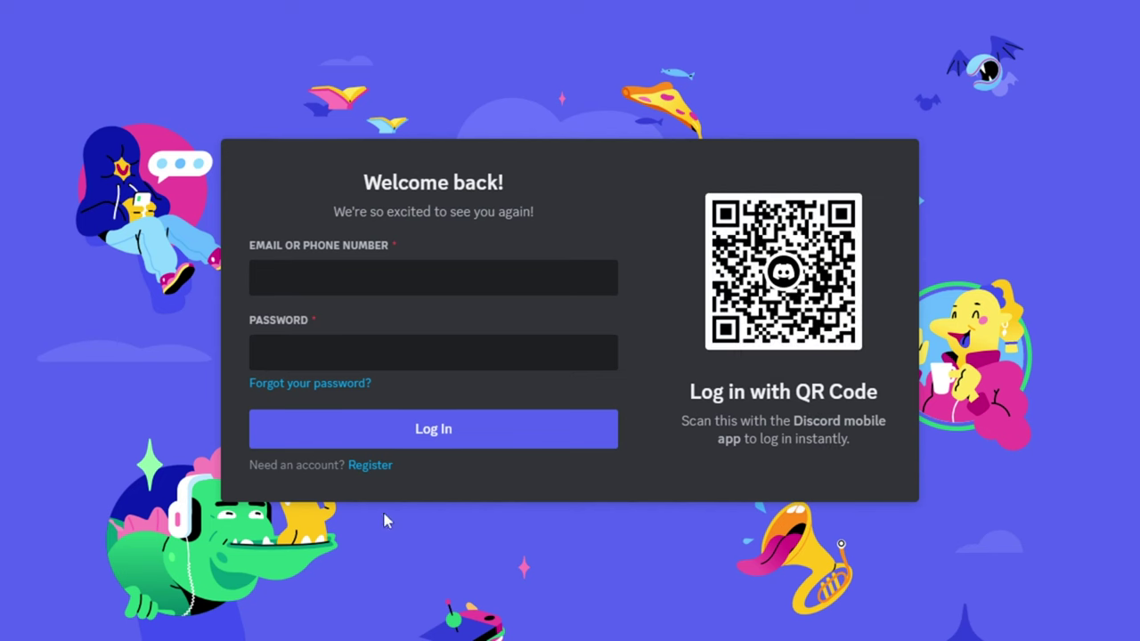
left_click(367, 467)
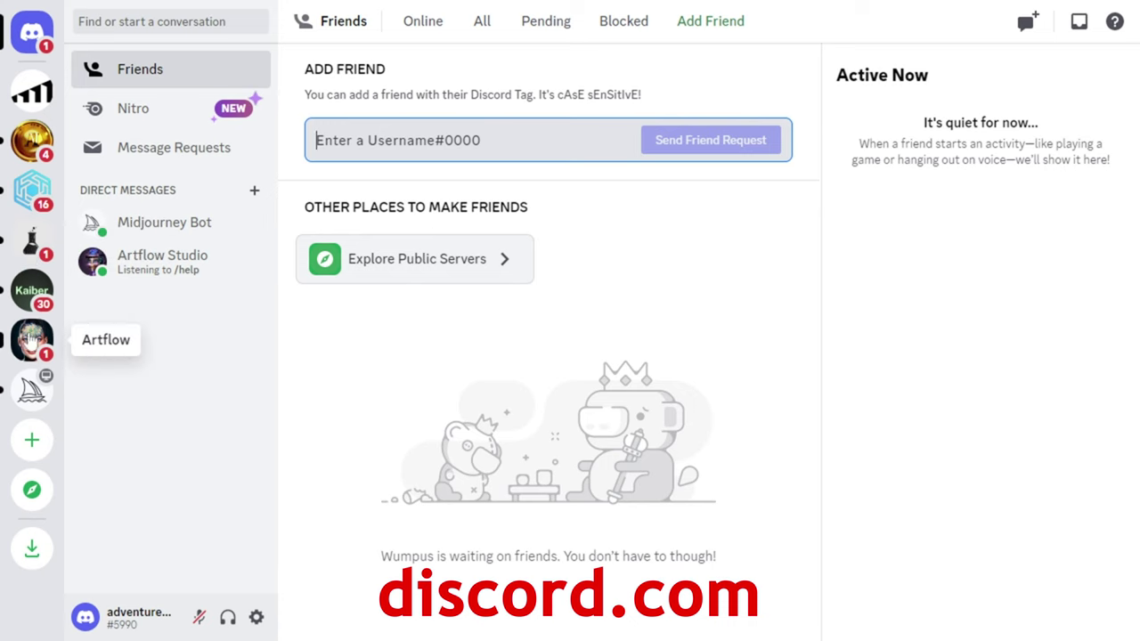
Open the Midjourney server's #general-2 channel after glancing at the Kaiber and Artflow servers
left_click(33, 390)
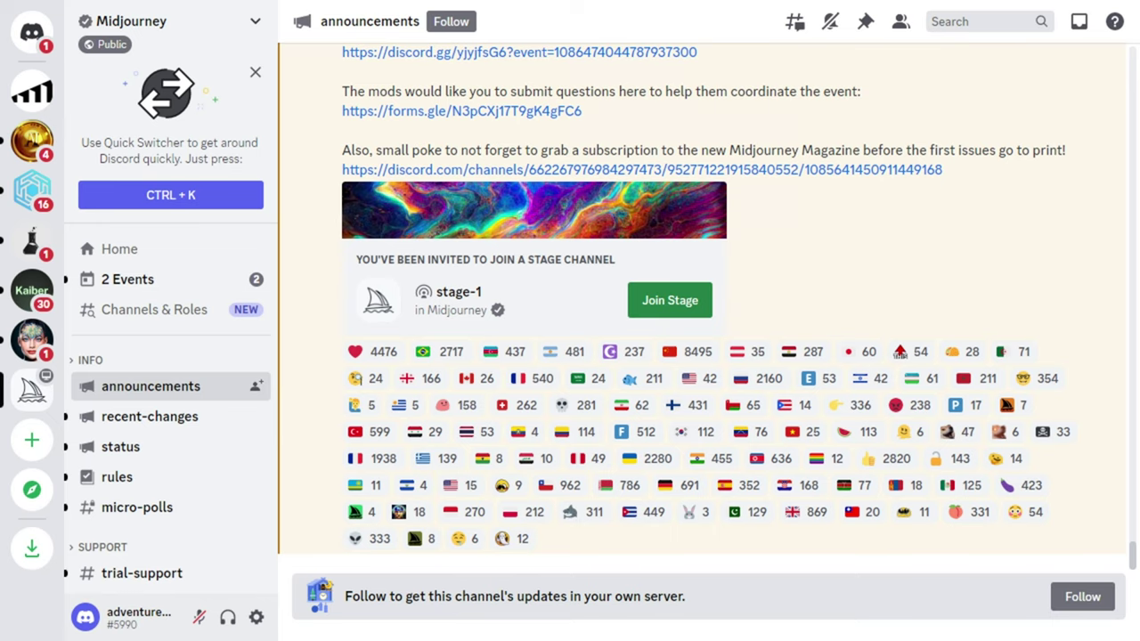
key("ctrl+b")
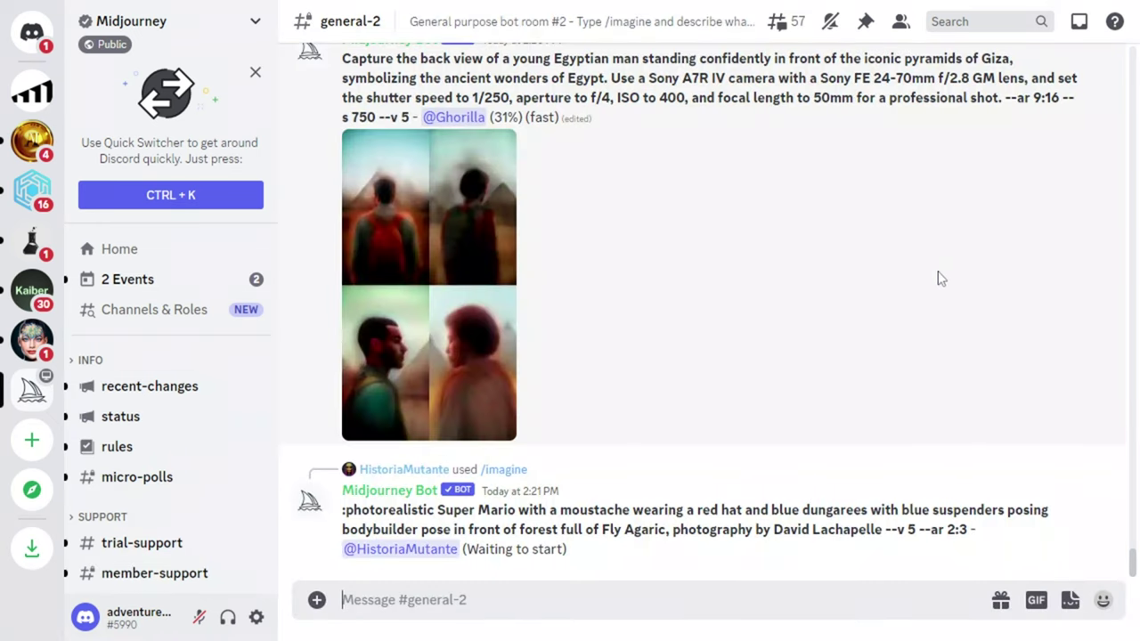
left_click(32, 292)
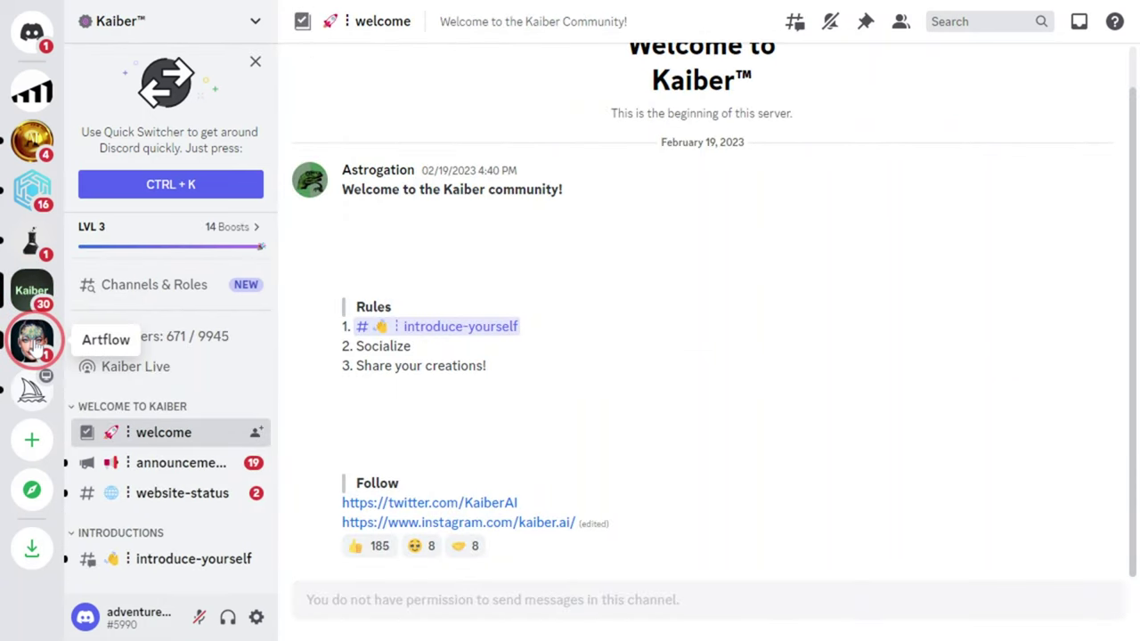
left_click(33, 343)
left_click(33, 389)
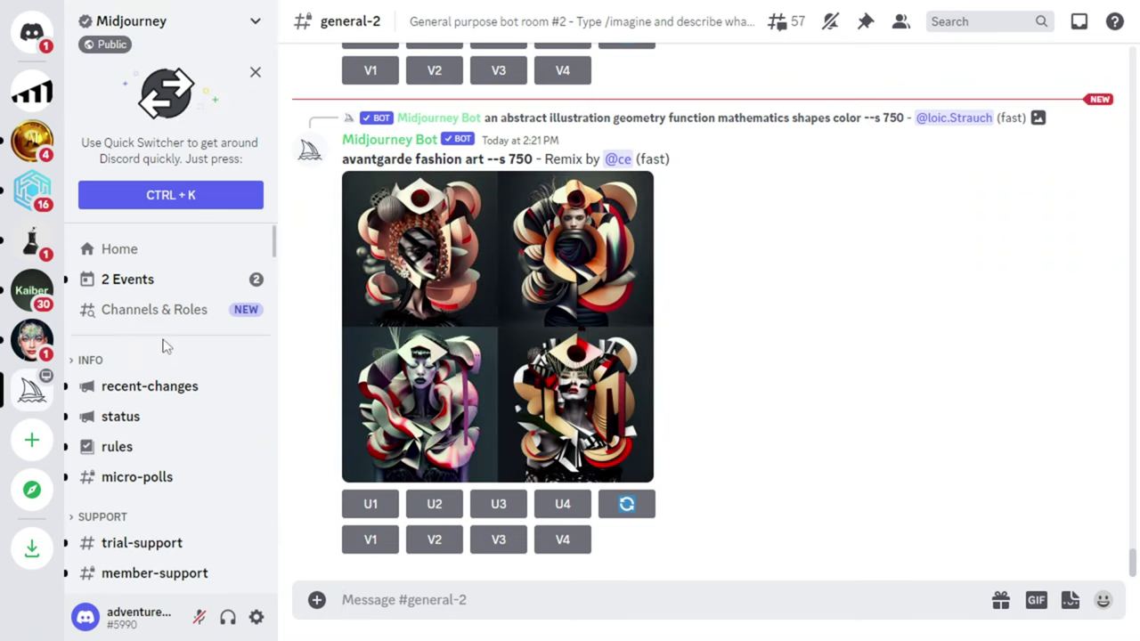
Scroll down the channel list and open #general-1
scroll(183, 323, "down", 3)
scroll(187, 322, "down", 6)
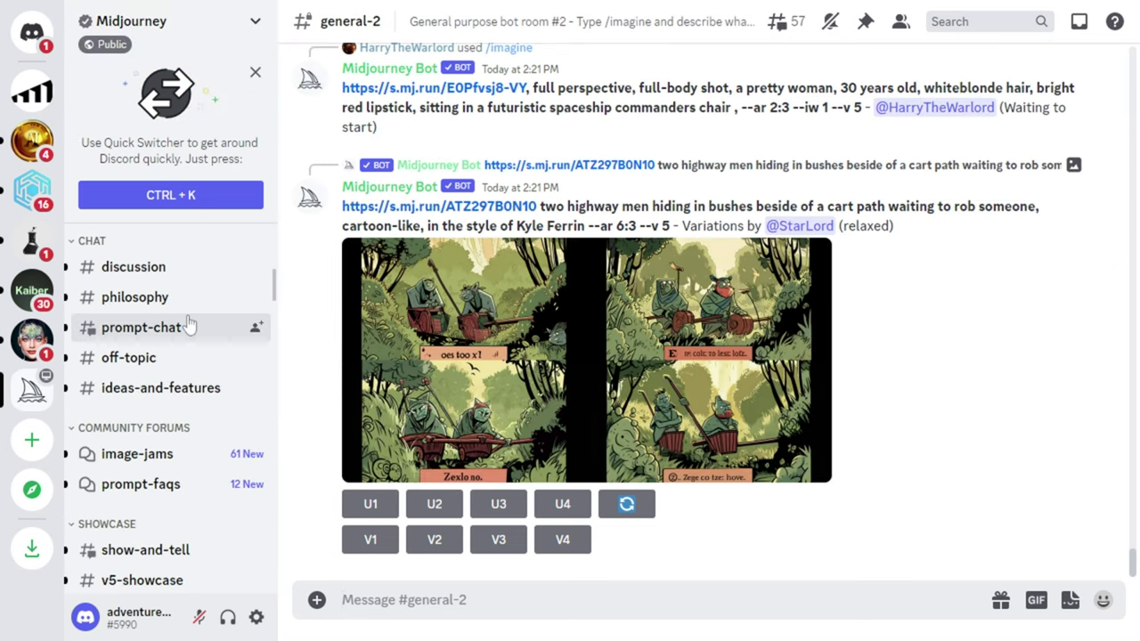
scroll(187, 323, "down", 10)
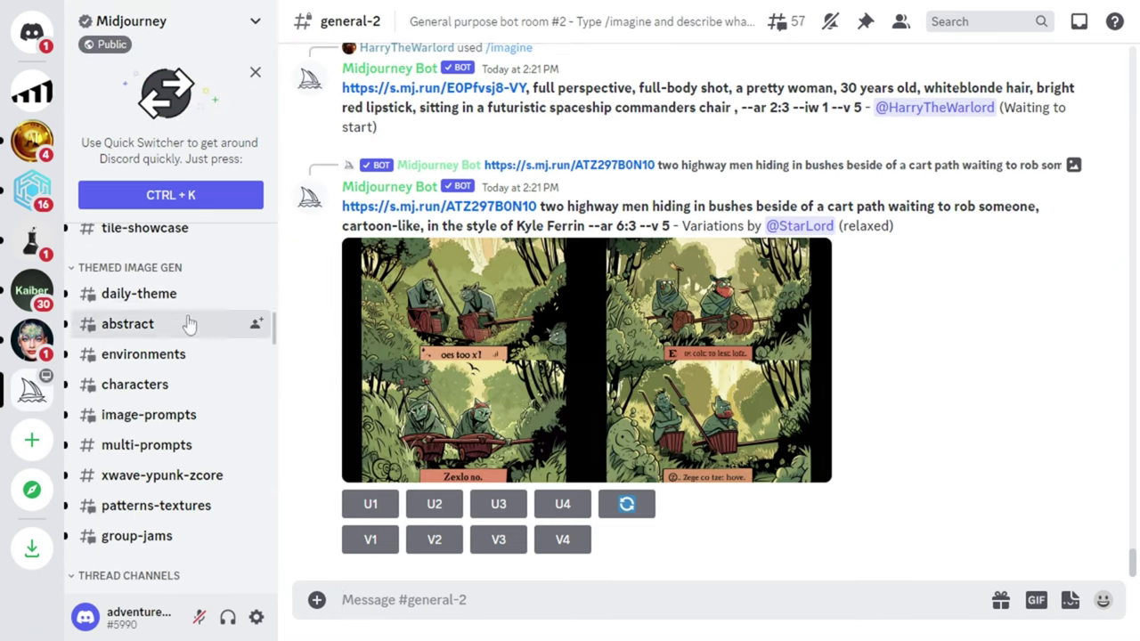
scroll(187, 323, "down", 2)
left_click(178, 270)
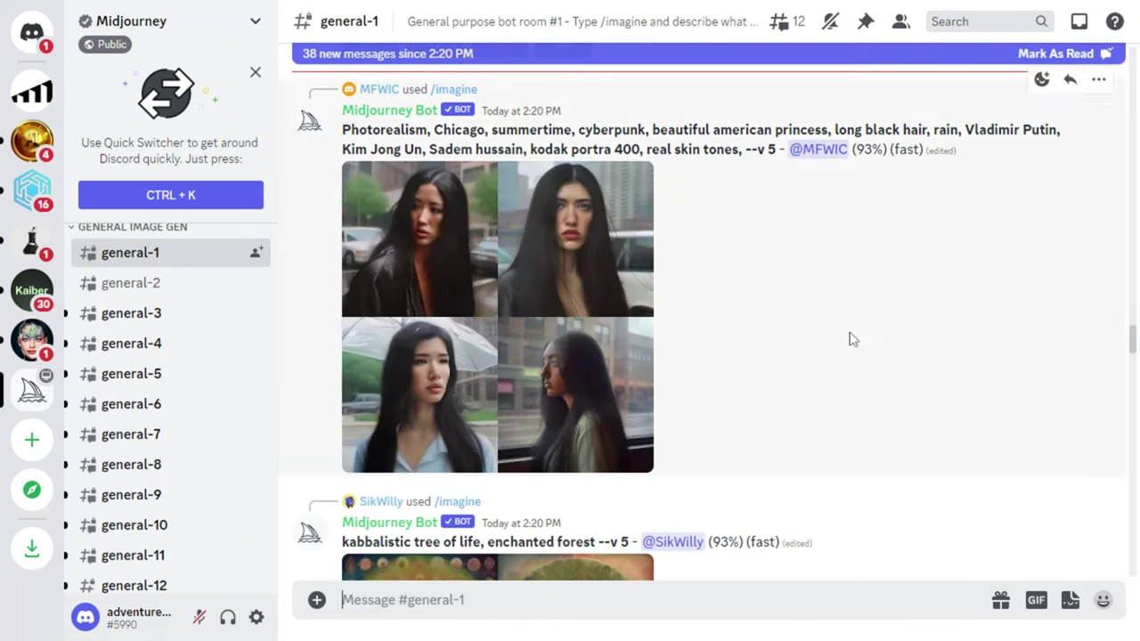
Go back up to Newcomer Rooms 4 and open the #newbies-157 channel
scroll(851, 337, "down", 2)
scroll(864, 332, "down", 5)
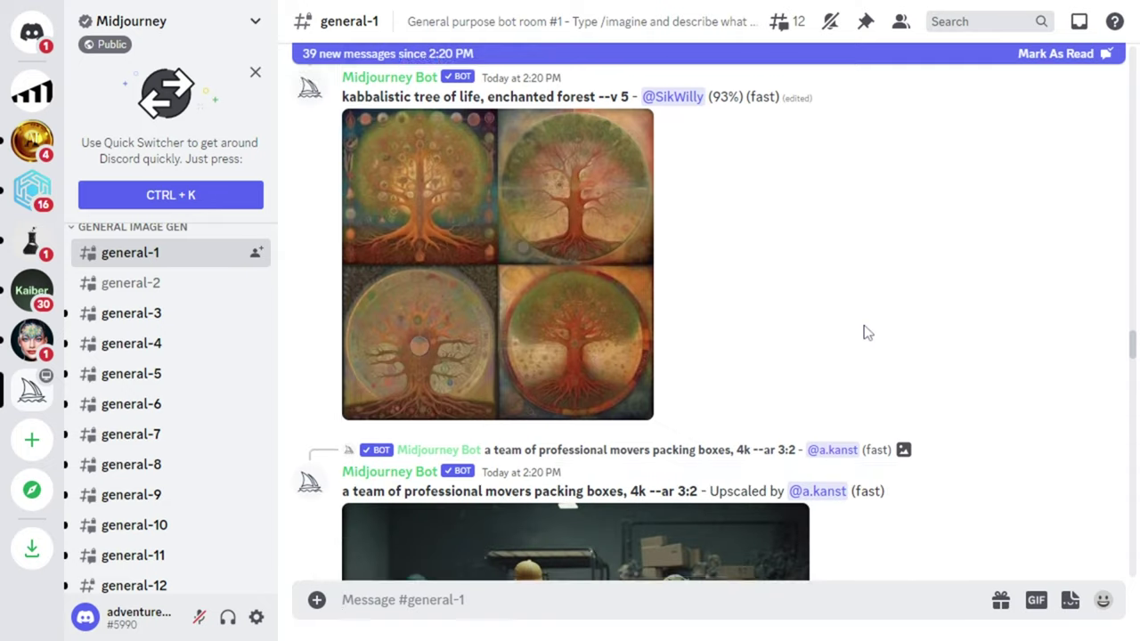
scroll(864, 332, "down", 5)
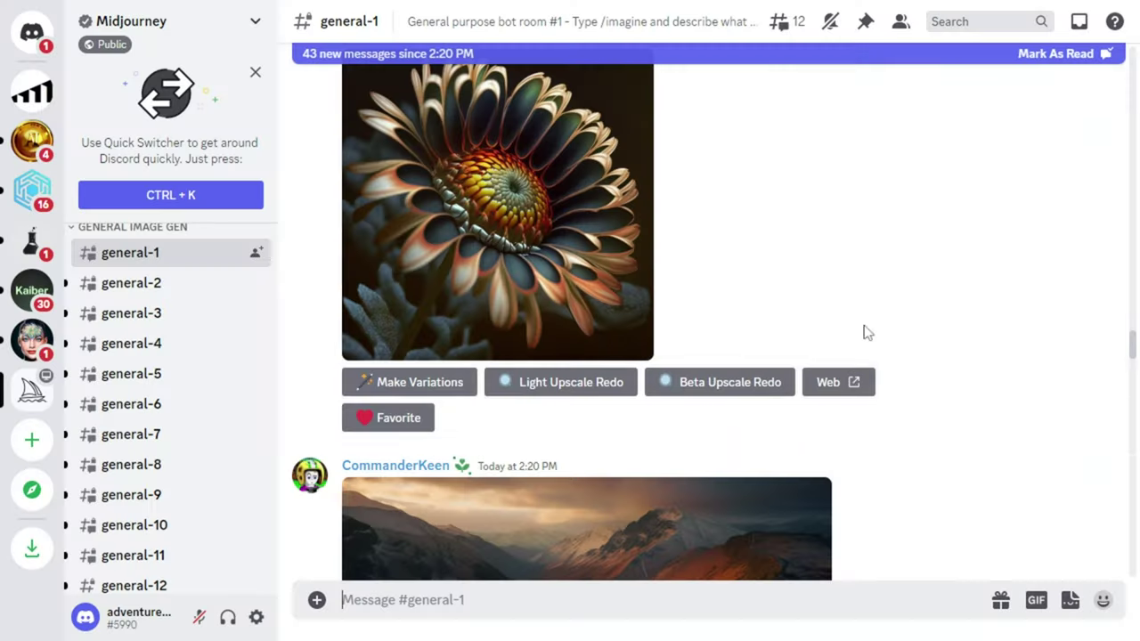
mouse_move(176, 374)
scroll(175, 374, "up", 2)
scroll(175, 374, "up", 7)
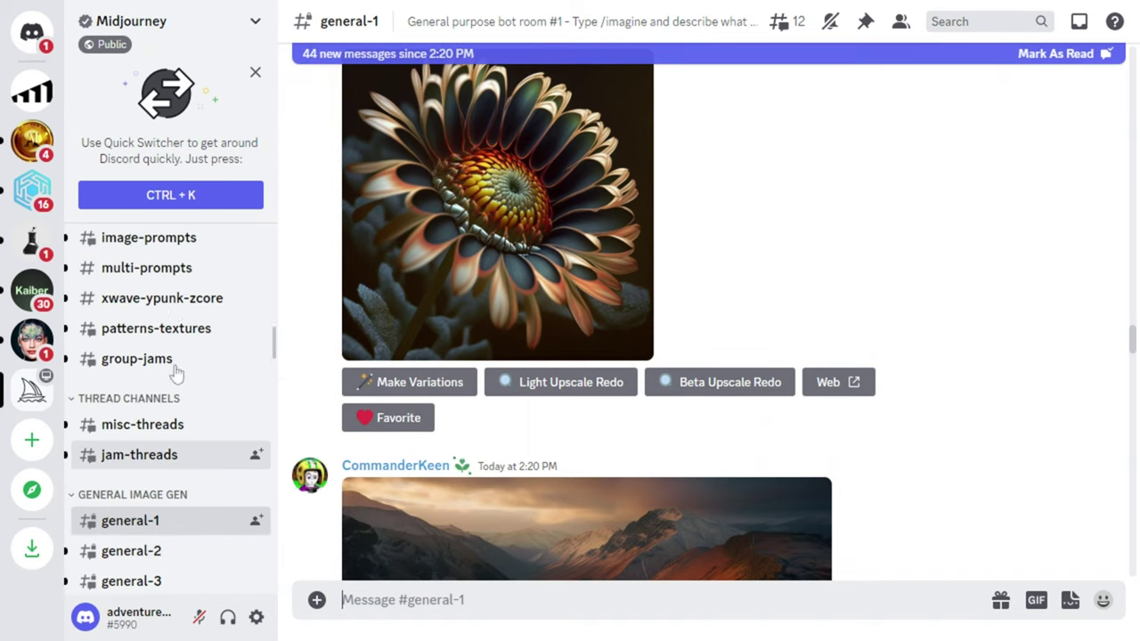
scroll(176, 374, "up", 8)
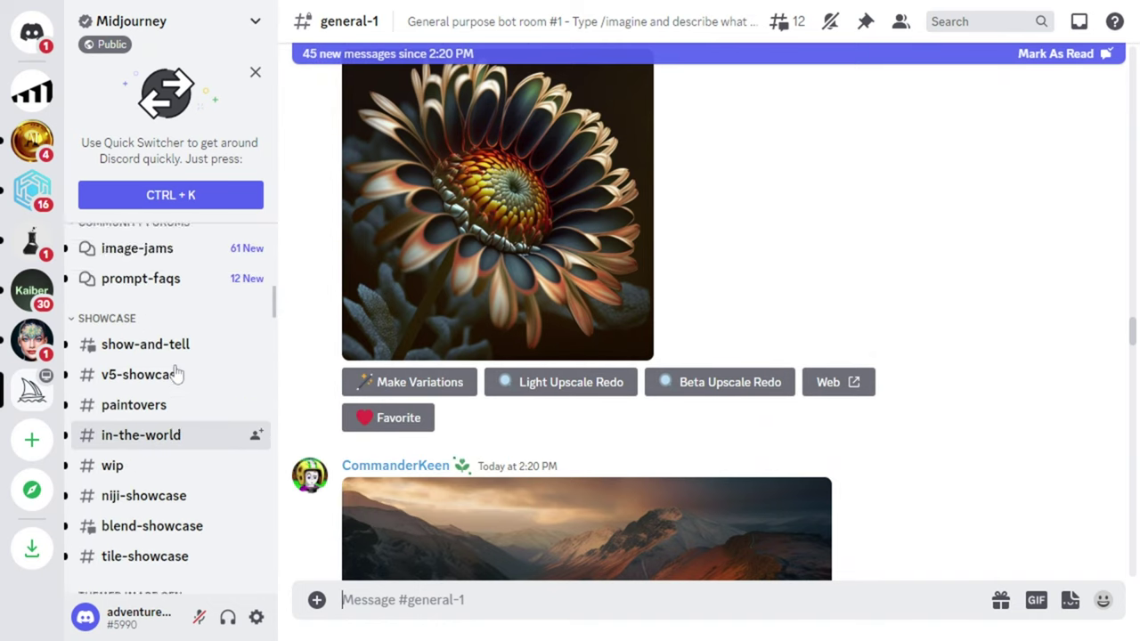
scroll(176, 374, "up", 2)
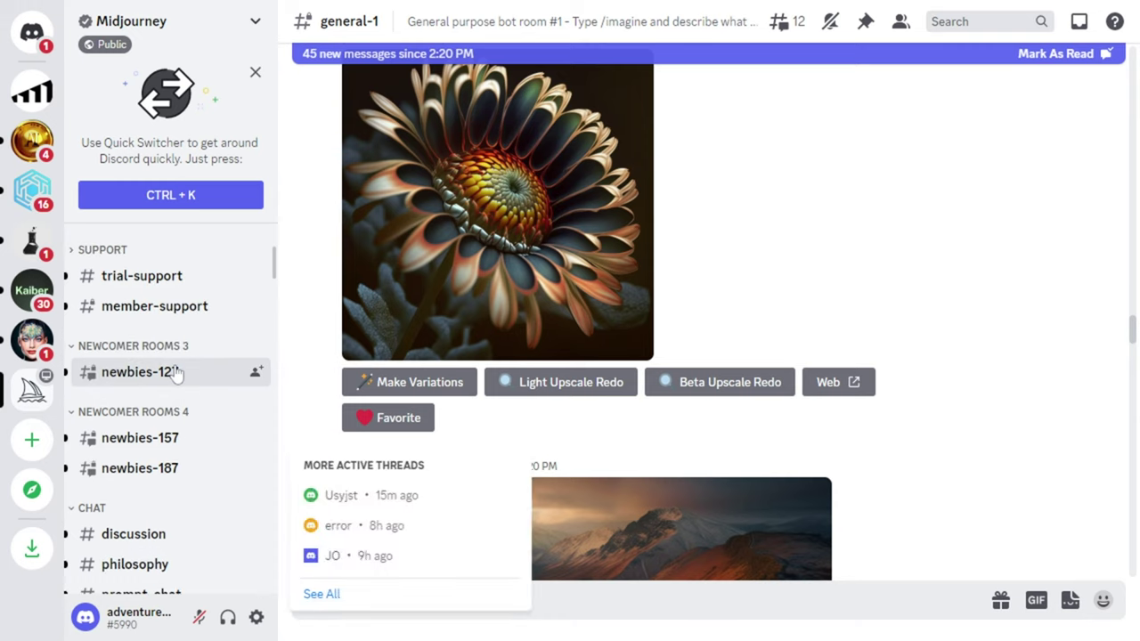
left_click(147, 450)
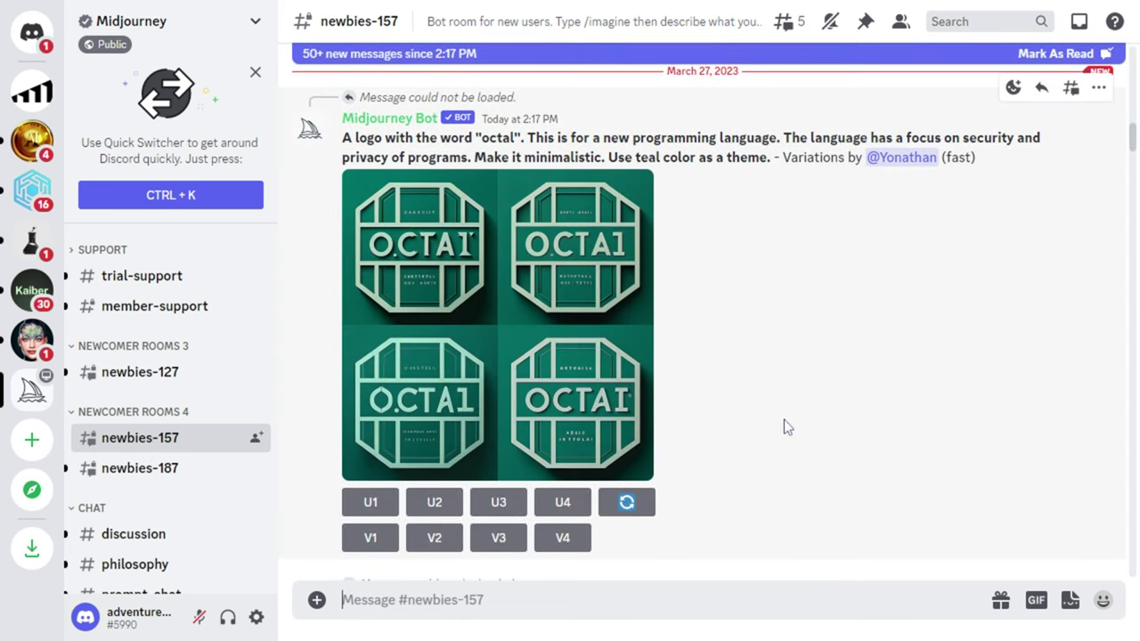
scroll(783, 427, "down", 10)
scroll(886, 454, "down", 6)
left_click_drag(1136, 176, 1100, 621)
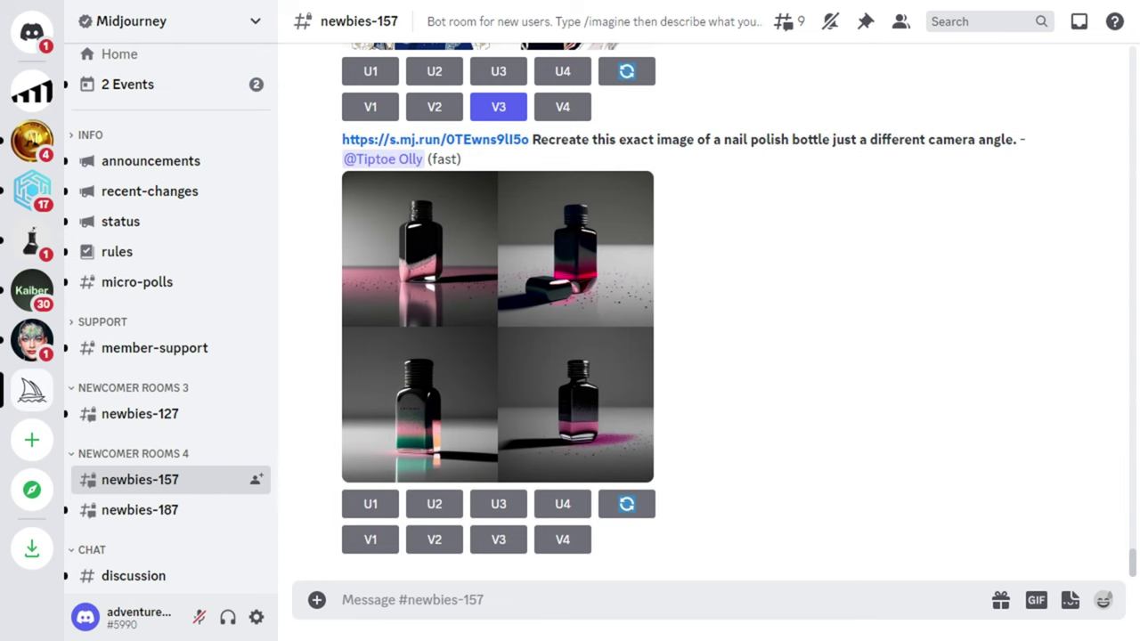
Send the /imagine prompt 'tropical beach' in #newbies-157
left_click(422, 603)
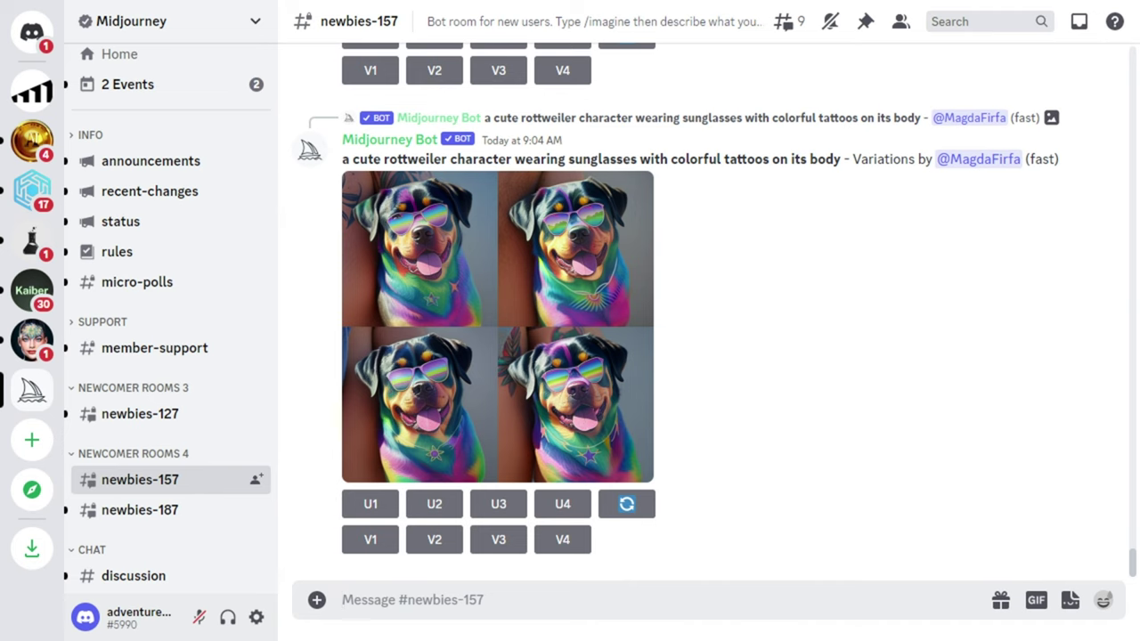
type("/imag")
key("Tab")
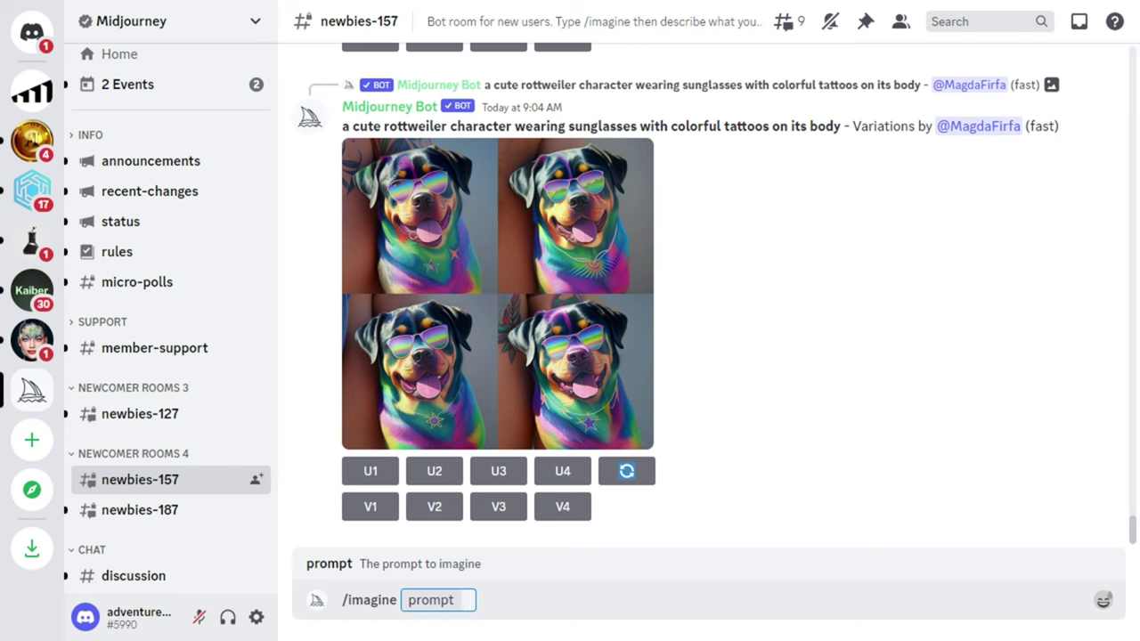
type("tropical beach")
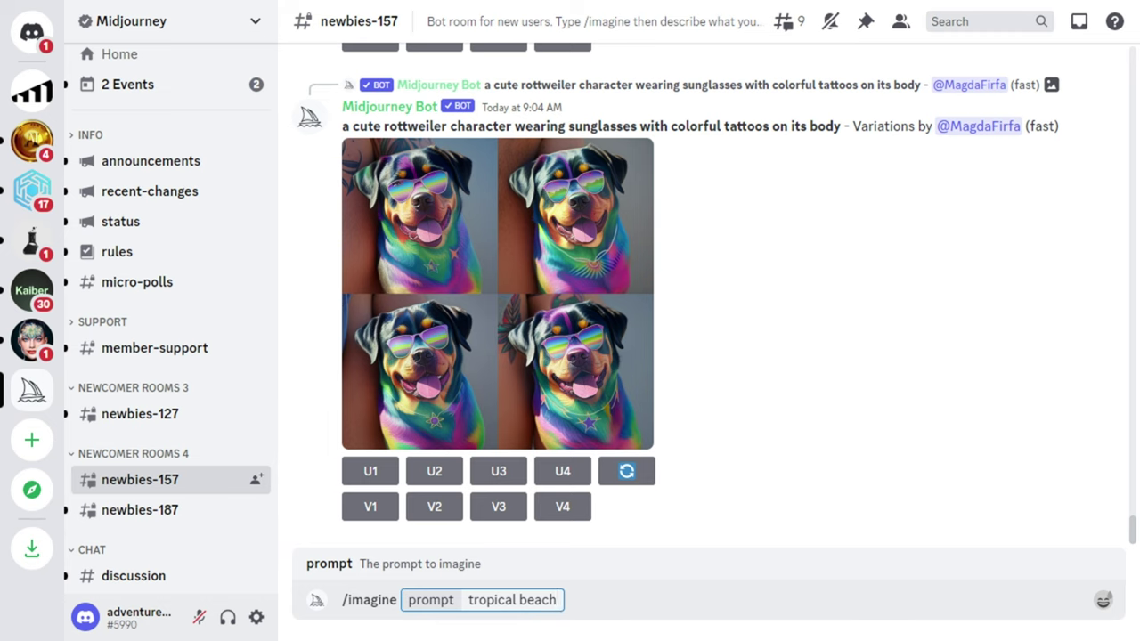
key("Return")
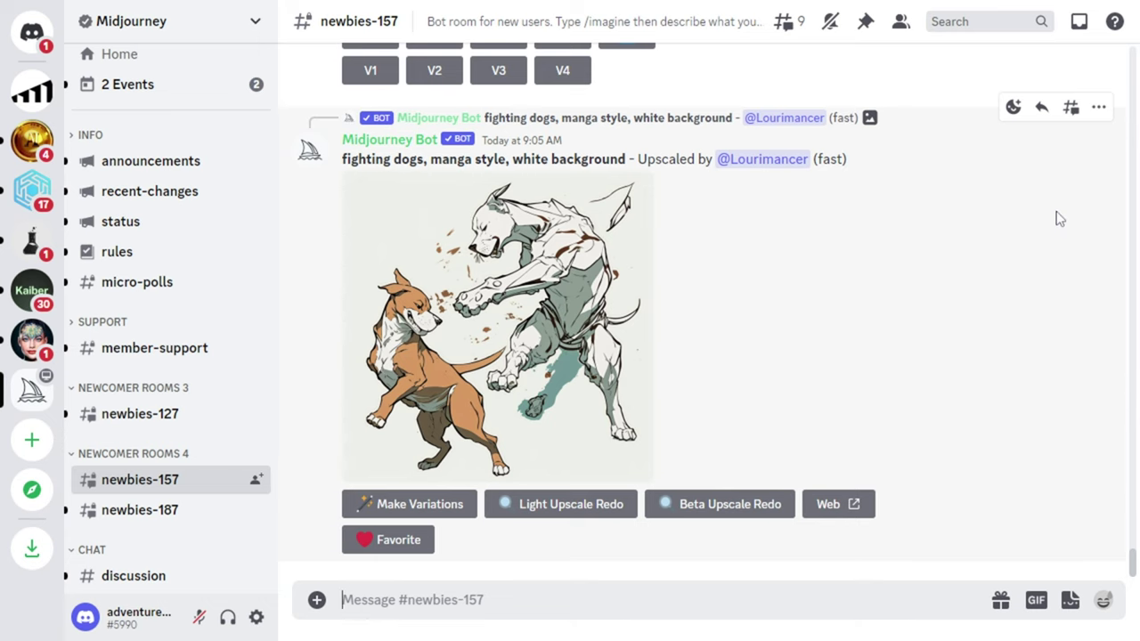
Jump from the Inbox mention to the tropical beach grid and view it enlarged
left_click(1080, 25)
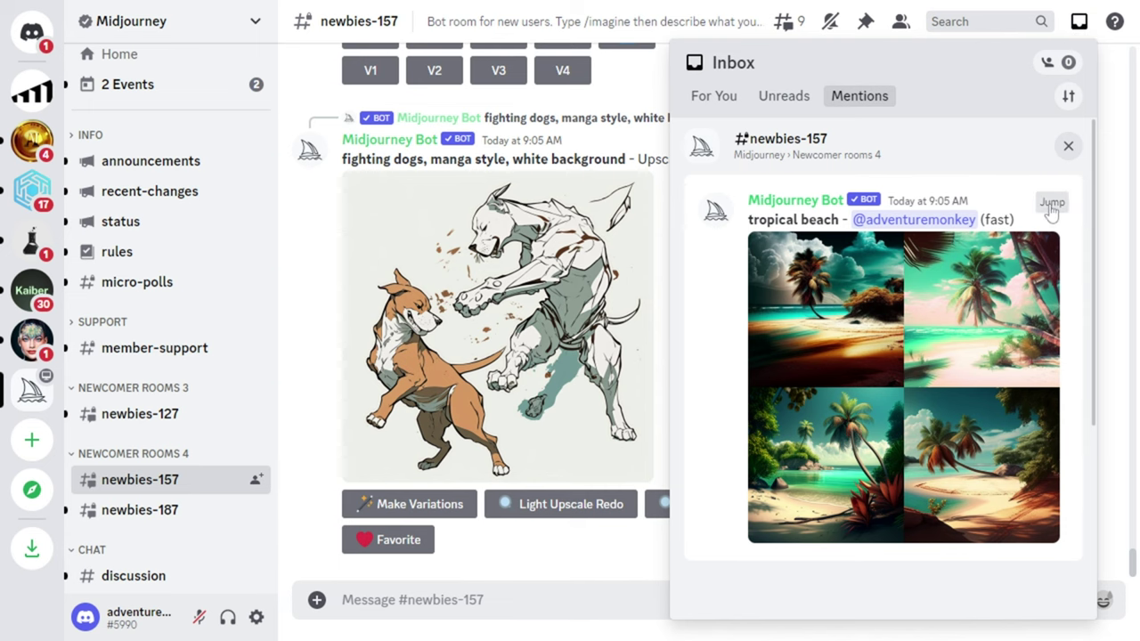
left_click(1052, 203)
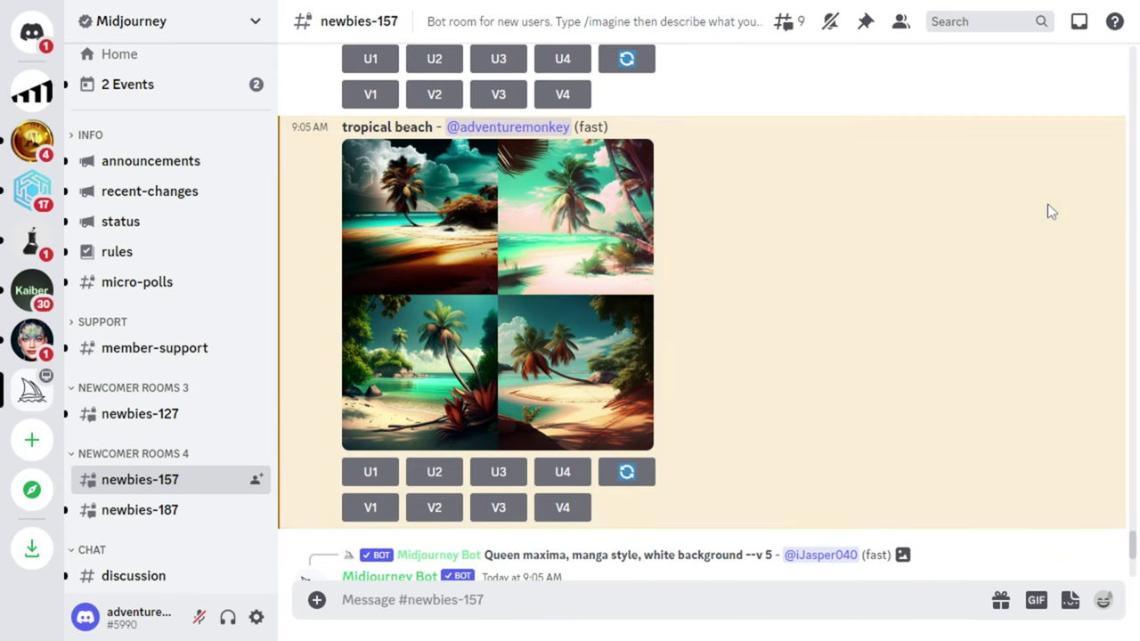
left_click(552, 276)
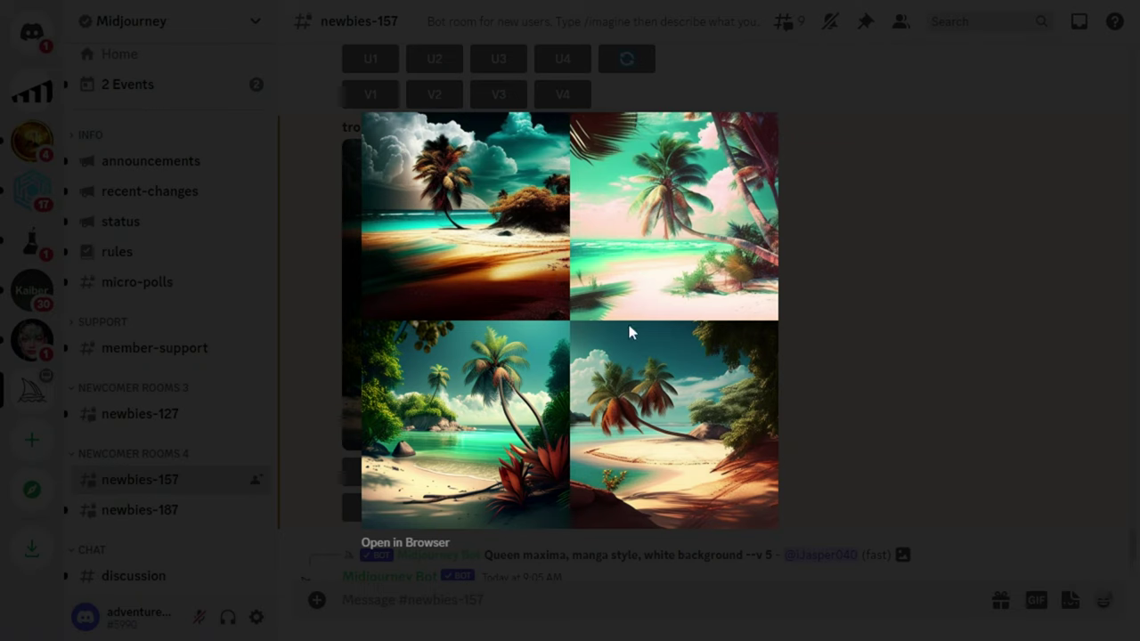
left_click(954, 371)
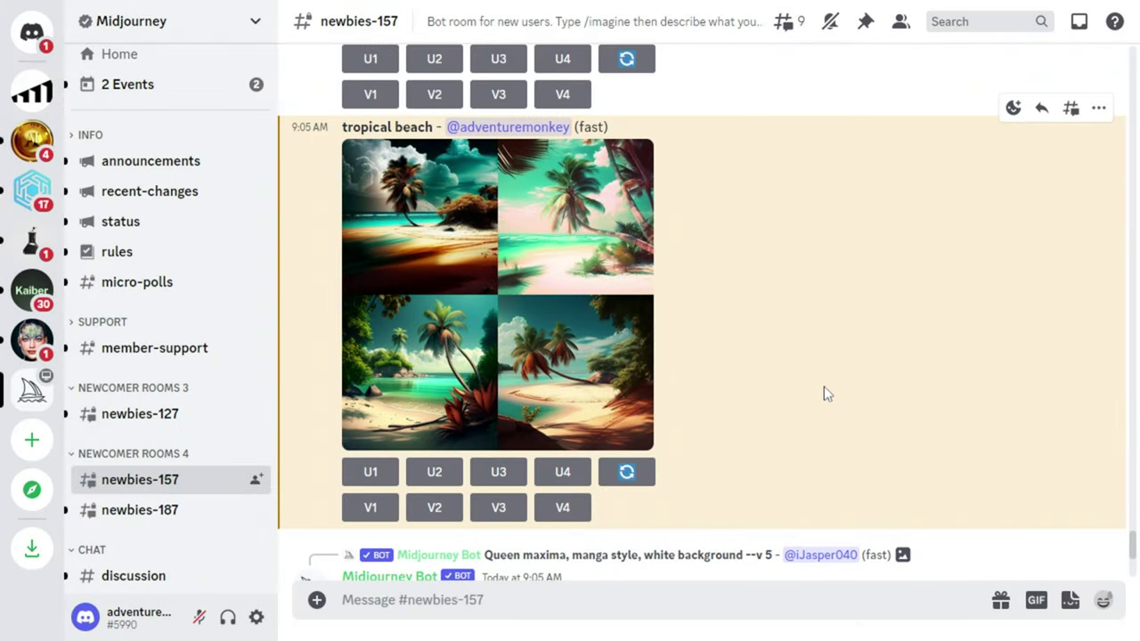
Make V3 variations of the beach image, then upscale variation U2
left_click(504, 513)
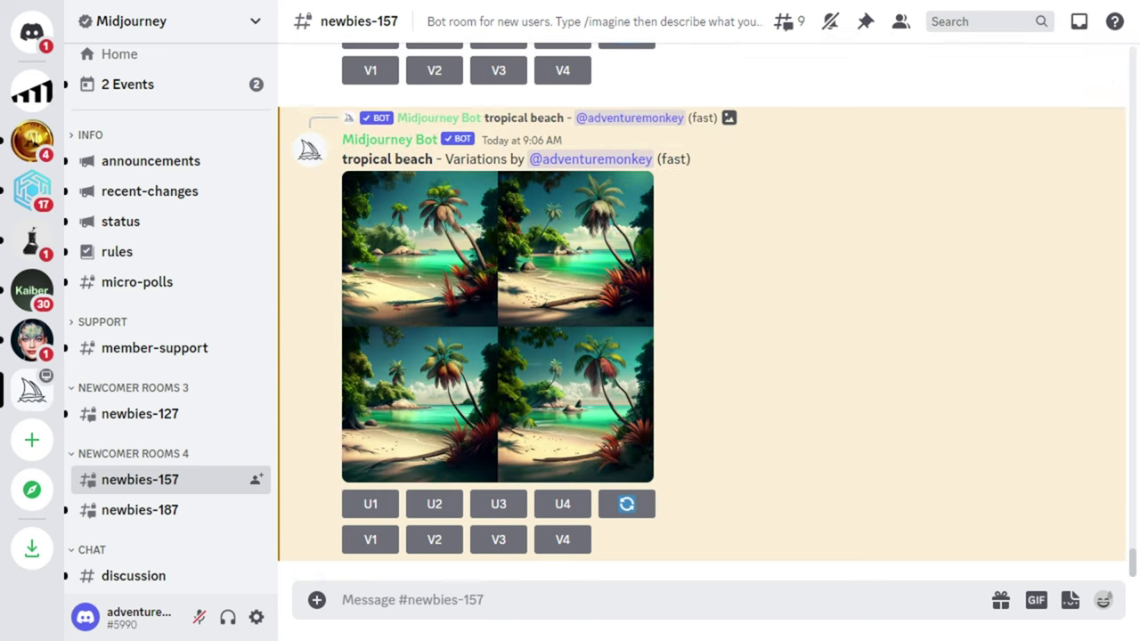
left_click(549, 415)
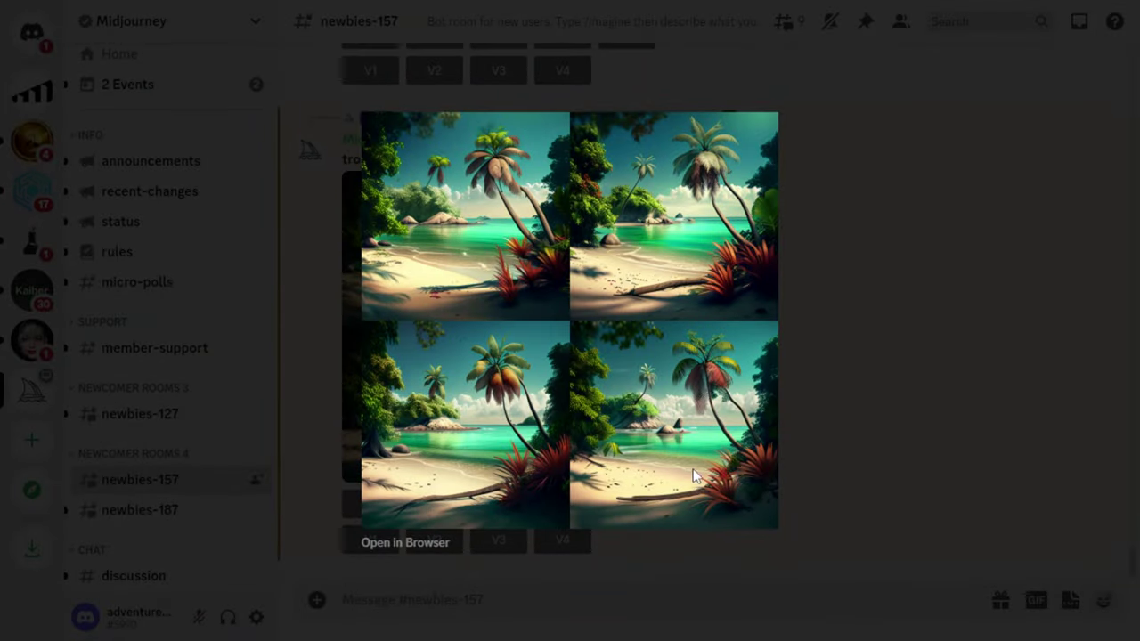
left_click(882, 447)
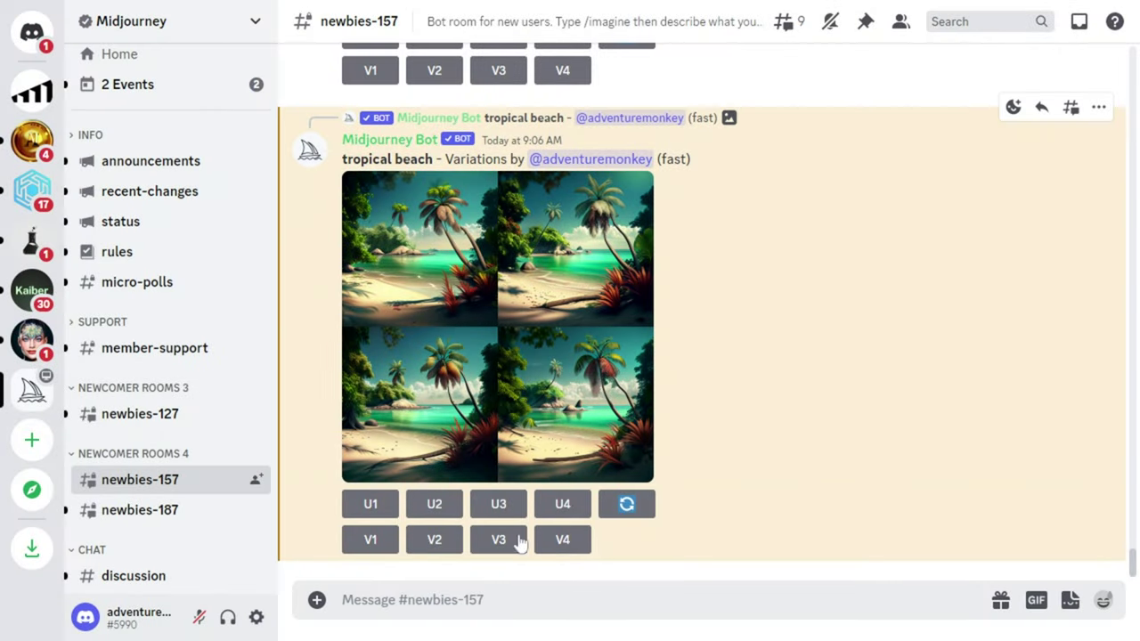
left_click(590, 328)
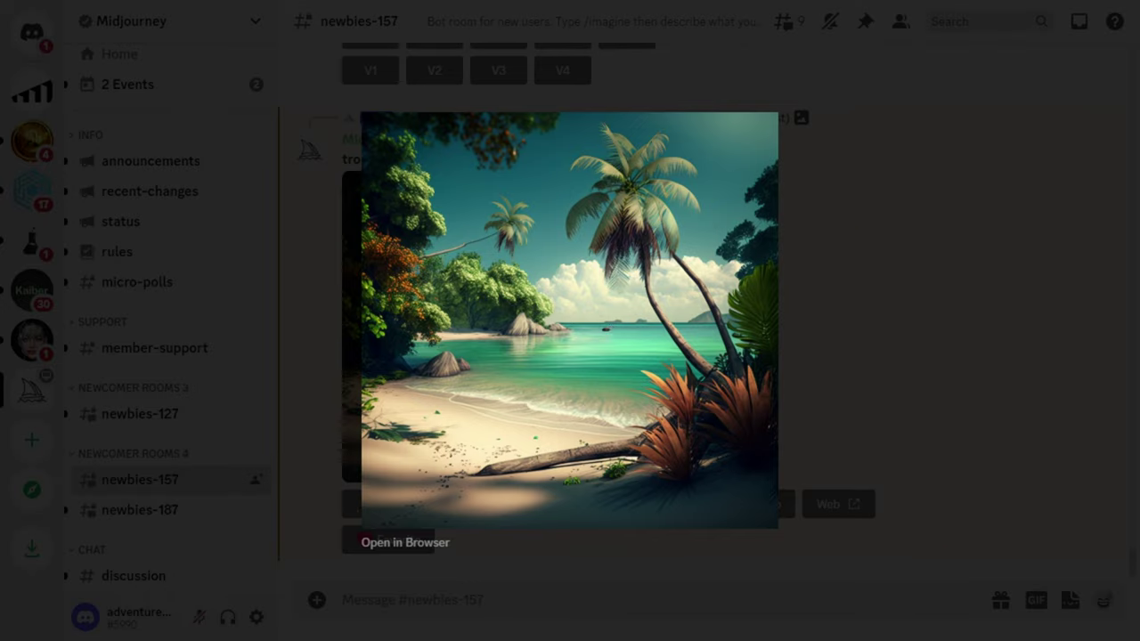
React with an envelope to the upscaled beach image and open the Midjourney Bot DMs
left_click(815, 263)
left_click(1098, 108)
mouse_move(1038, 173)
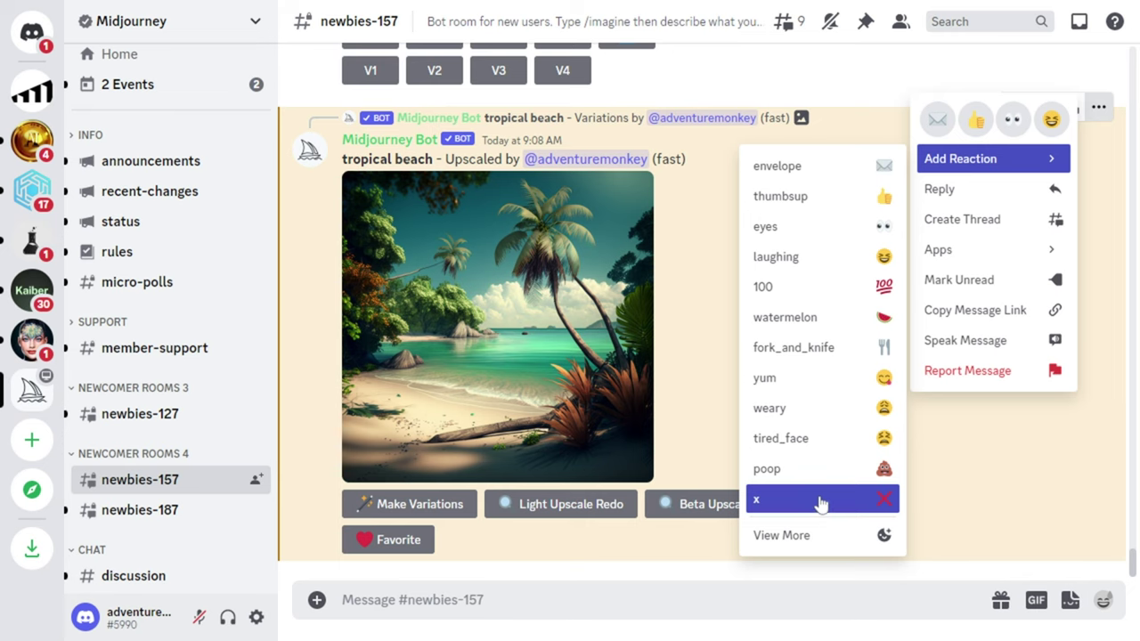
left_click(815, 169)
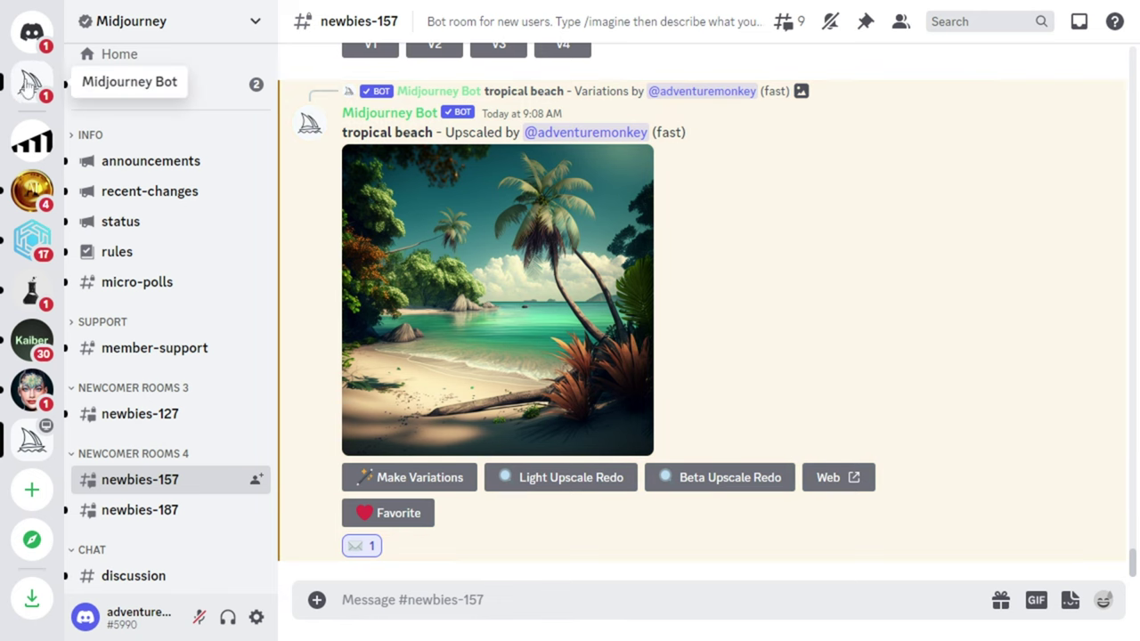
left_click(31, 82)
Select the beach image's seed number in the bot's message
left_click_drag(452, 194, 376, 196)
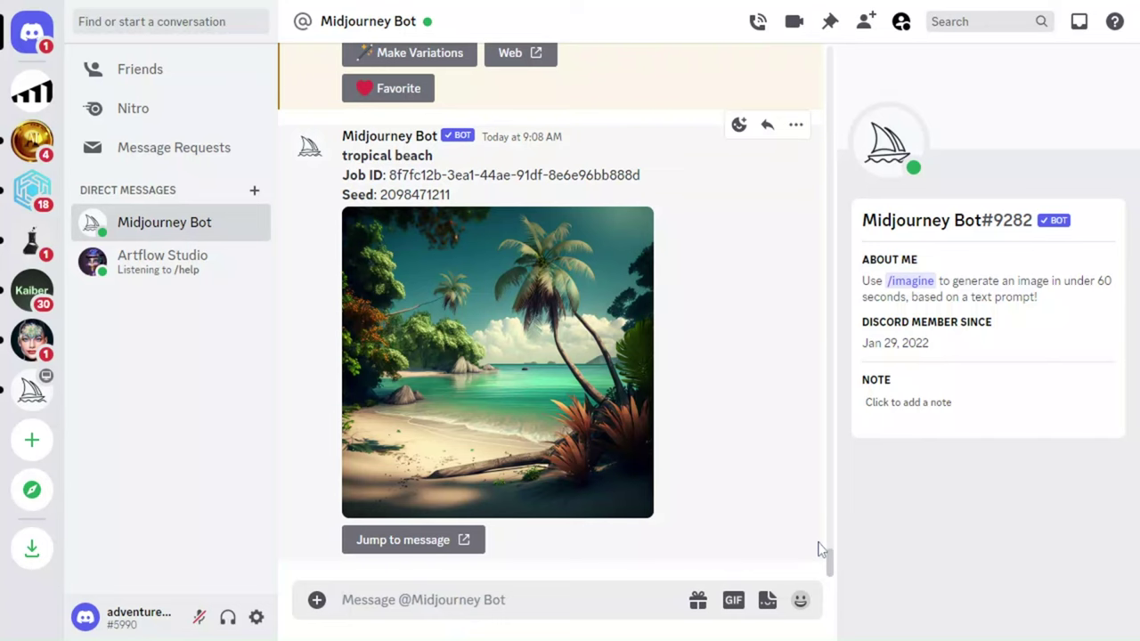
Submit the /imagine prompt 'mountains on a blue sky day --no sun --ar 3:2'
type("/imagine")
key("Return")
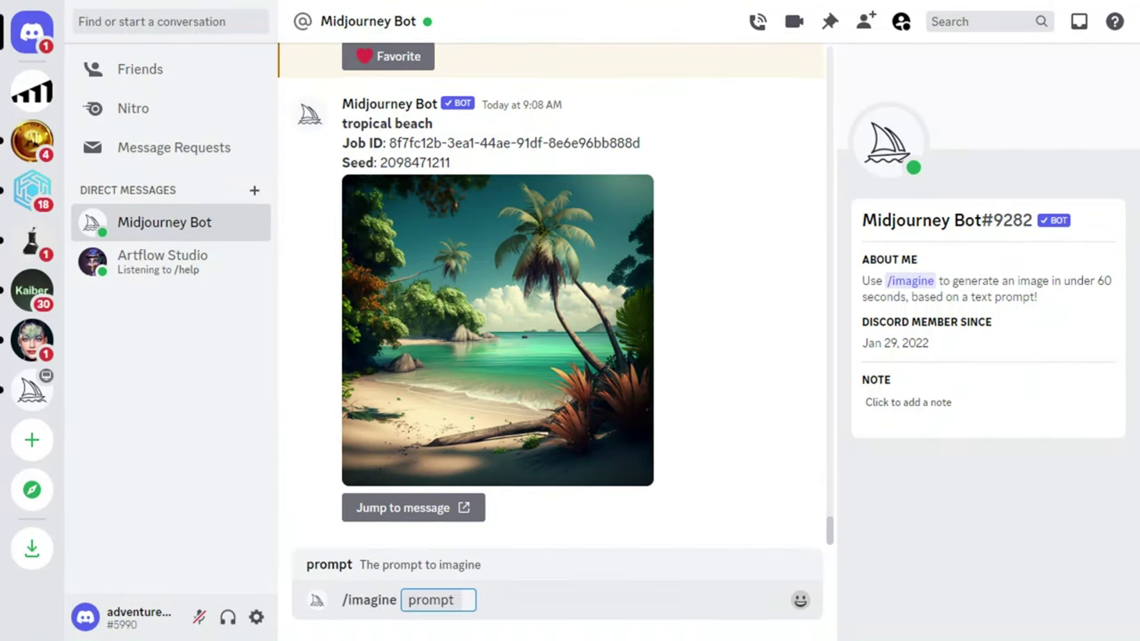
type("mountains on a")
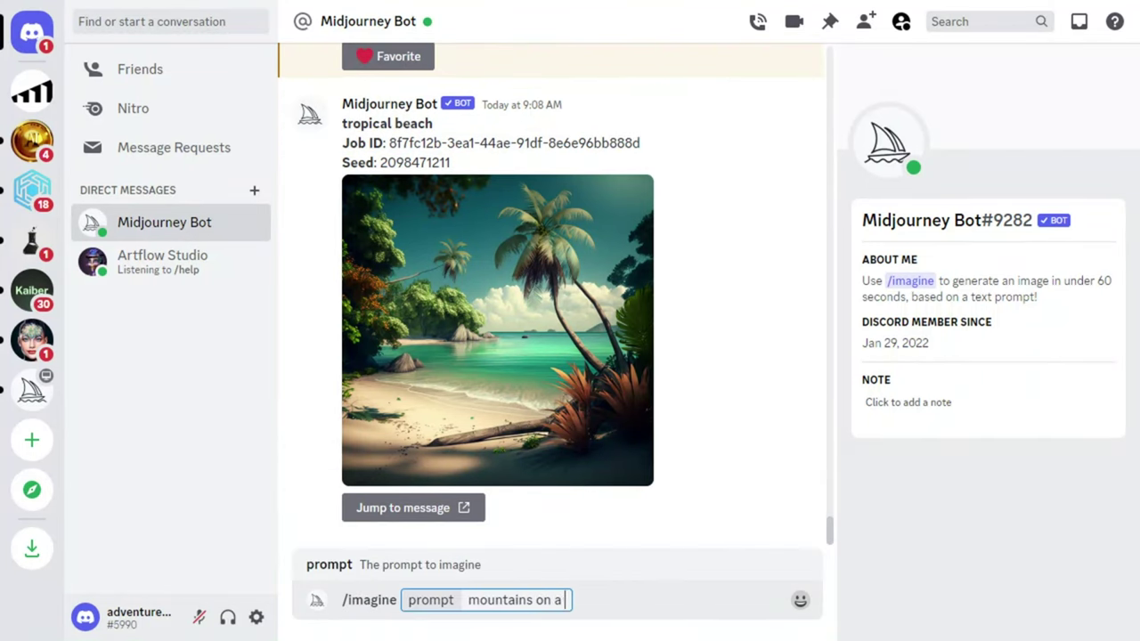
type(" blue sky day ")
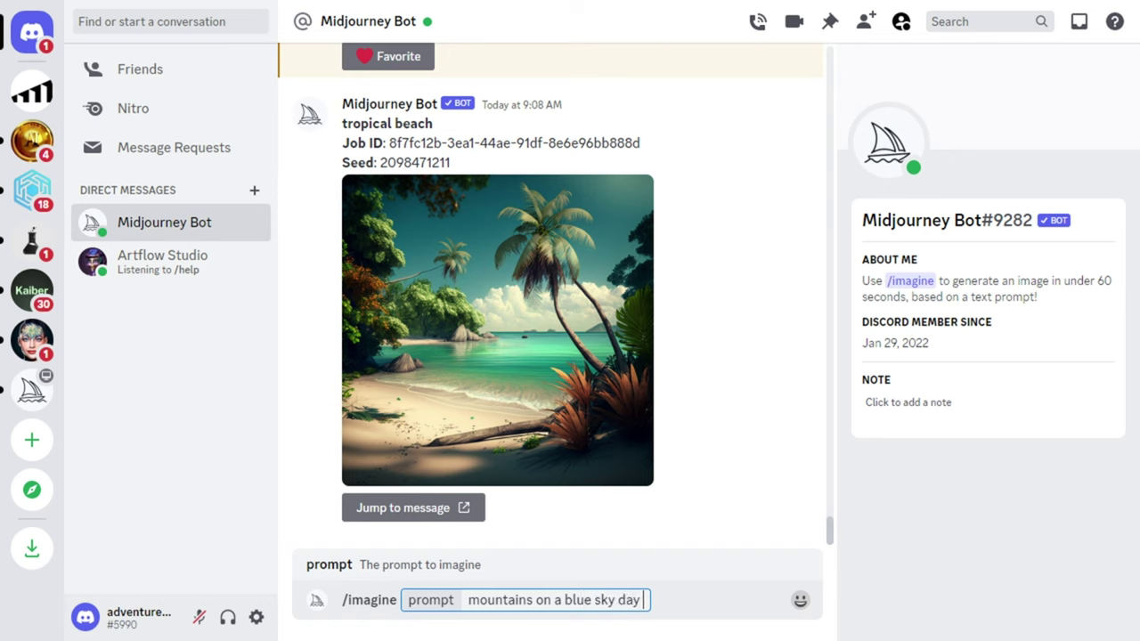
type("--no sun")
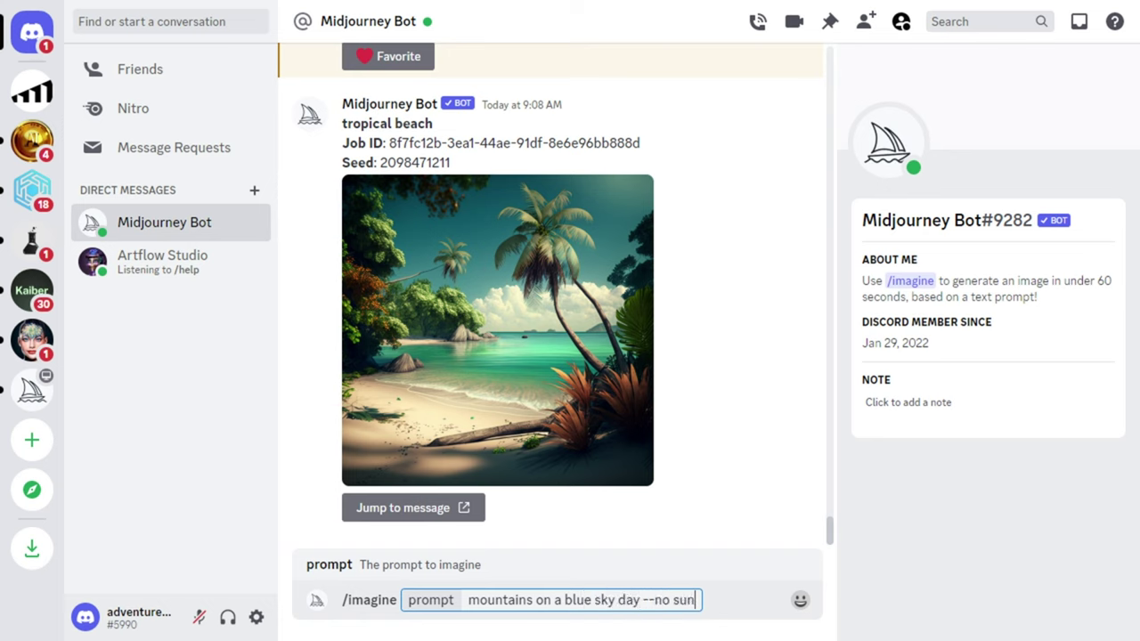
type(" --ar 3:2")
key("Return")
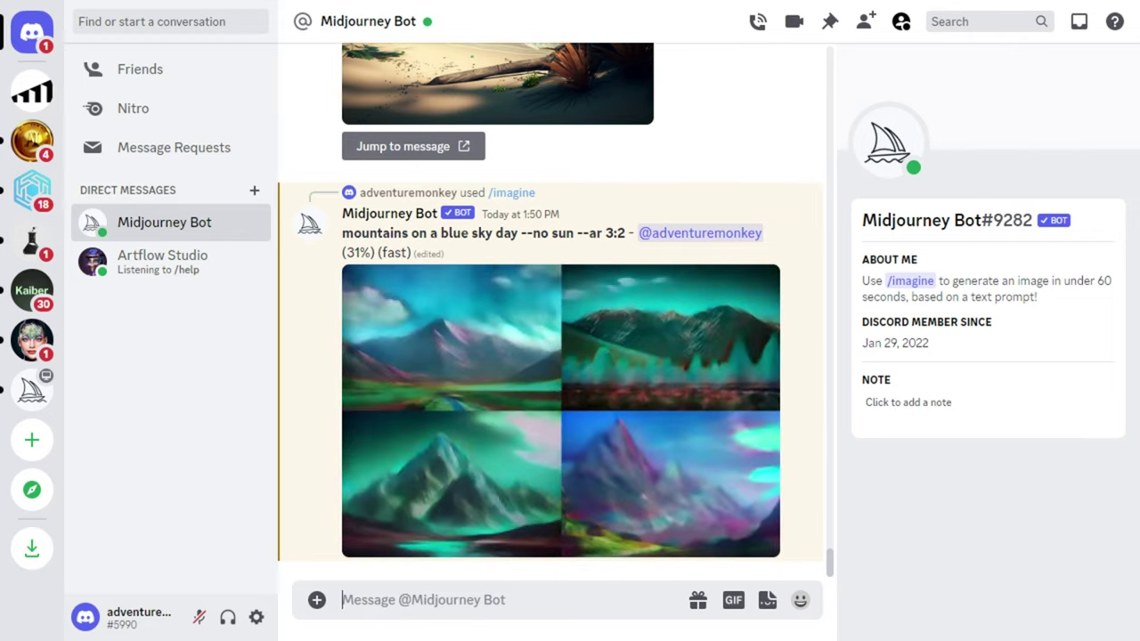
Search Google for 'aspect ratios' and preview the first image result
type("aspect rat")
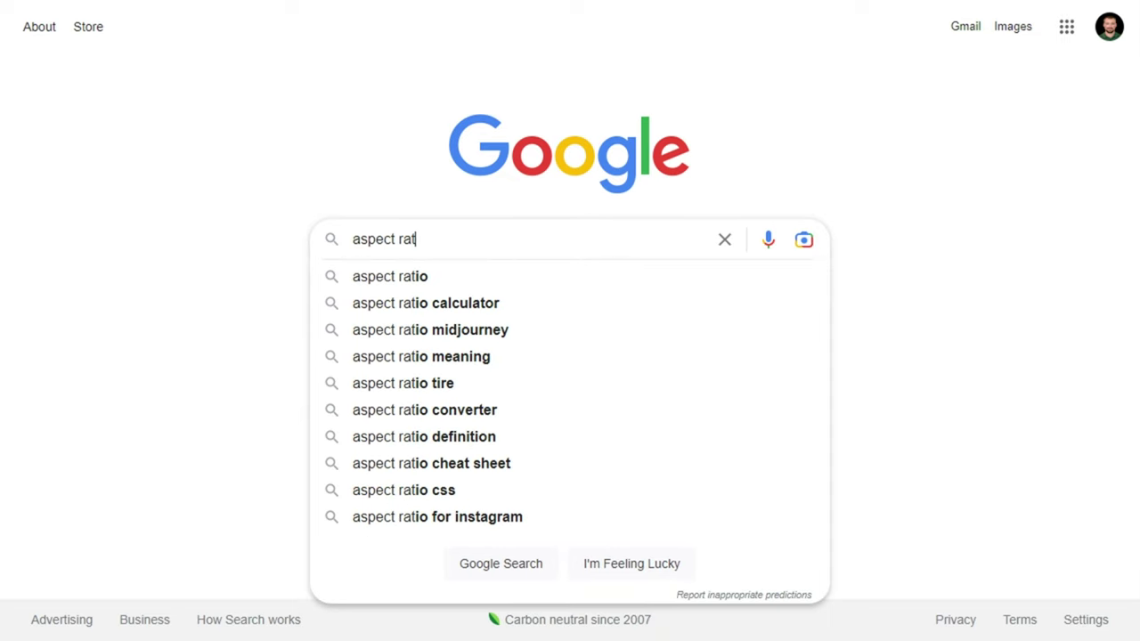
type("ios")
key("Return")
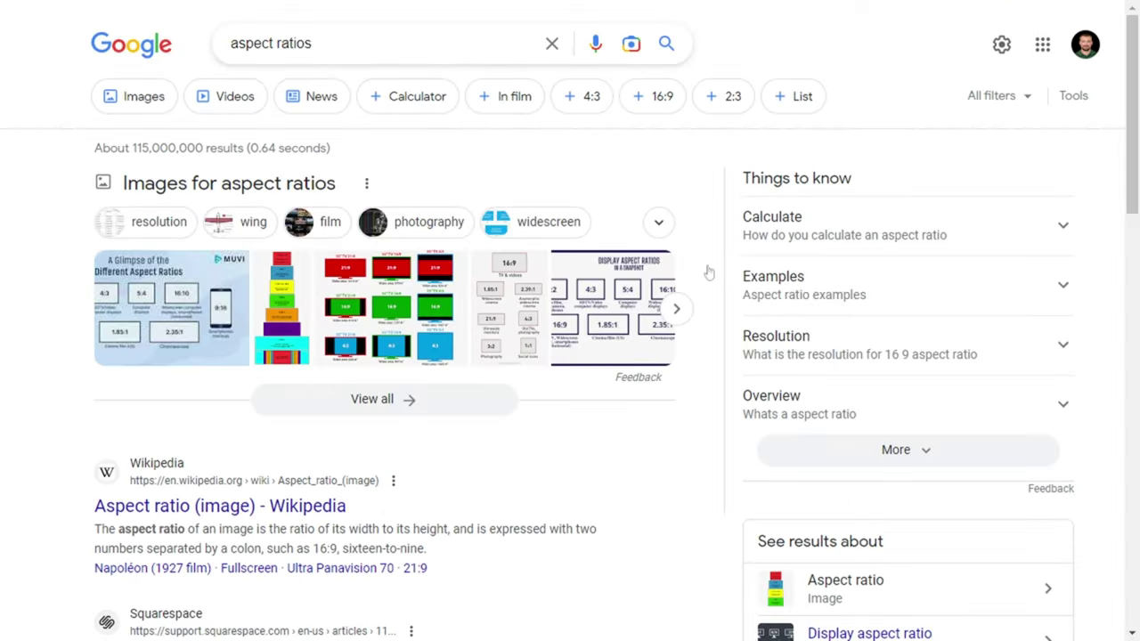
left_click(193, 314)
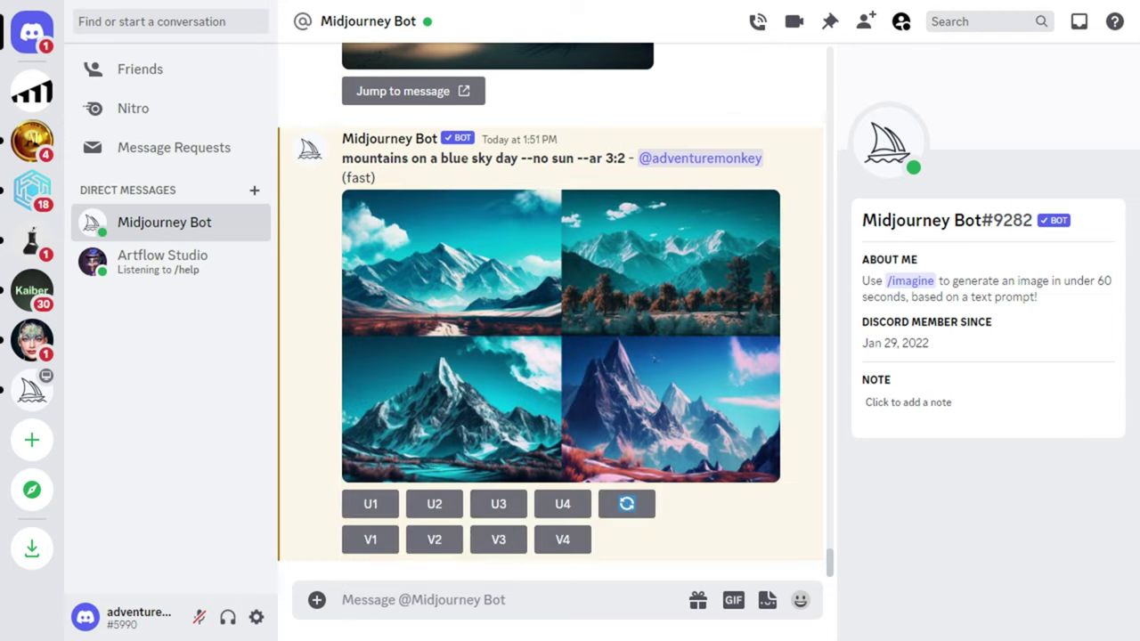
left_click(612, 370)
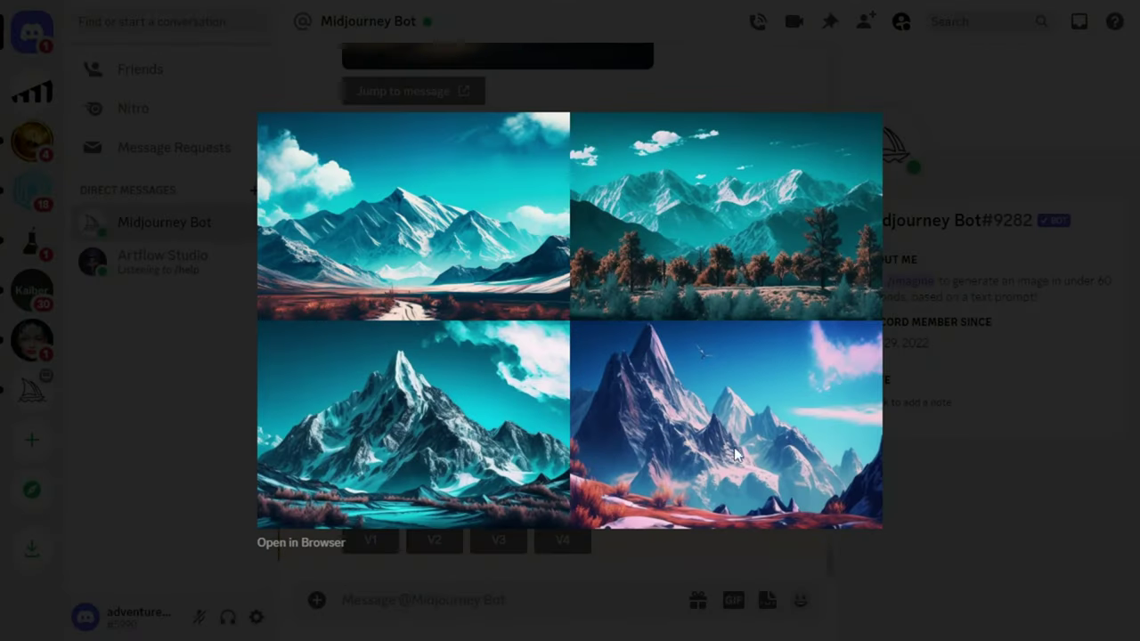
left_click(953, 487)
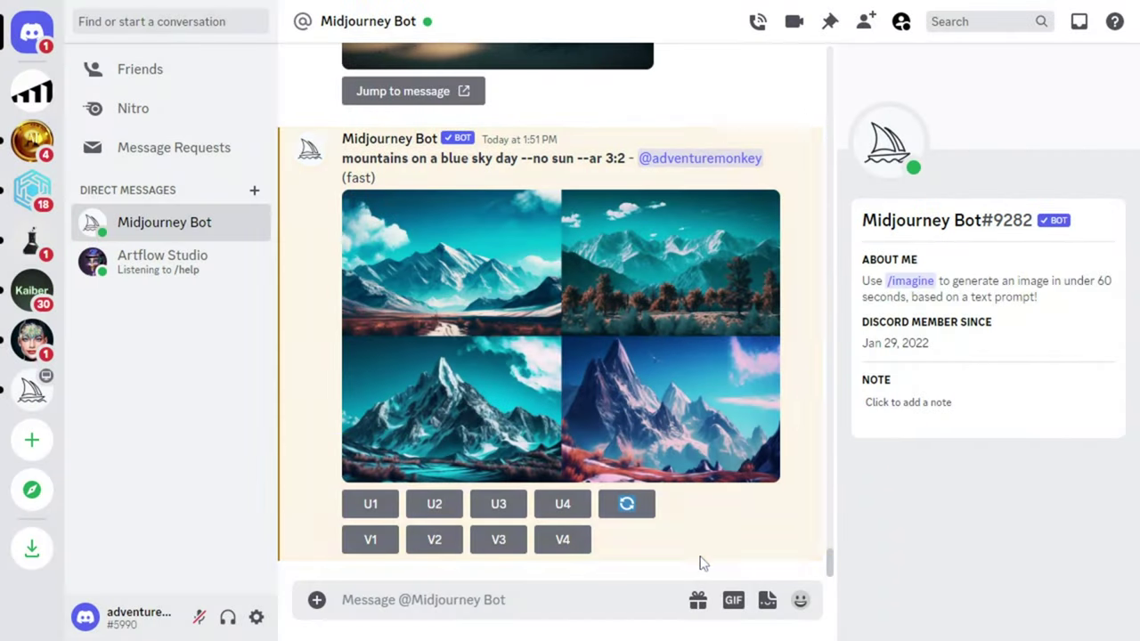
scroll(703, 562, "up", 2)
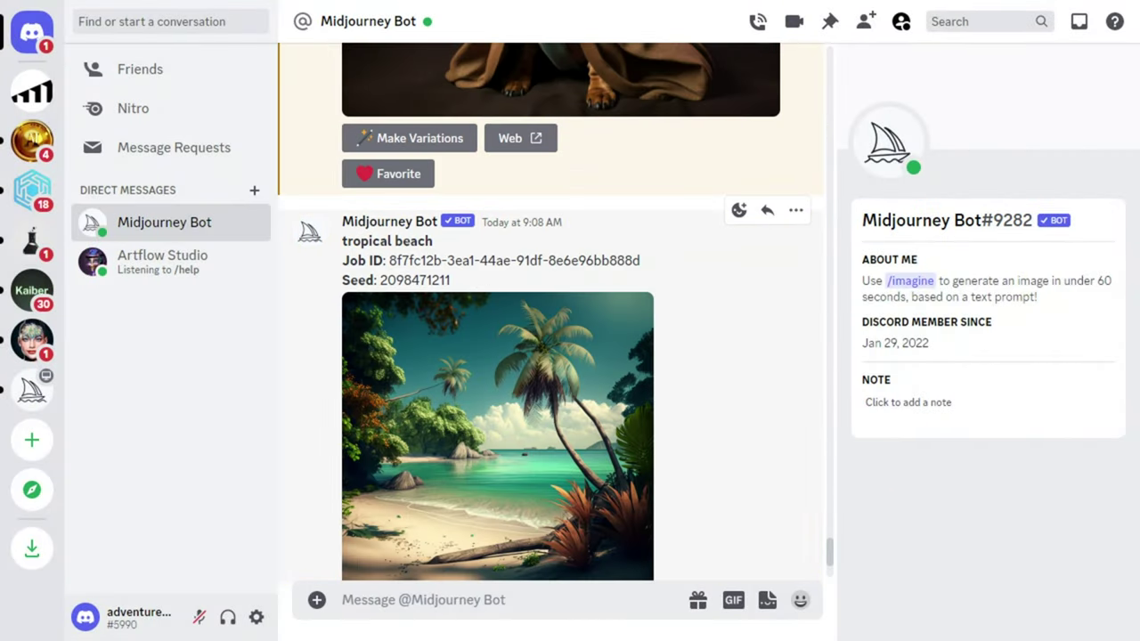
left_click_drag(451, 280, 381, 281)
key("ctrl+c")
scroll(722, 476, "down", 1)
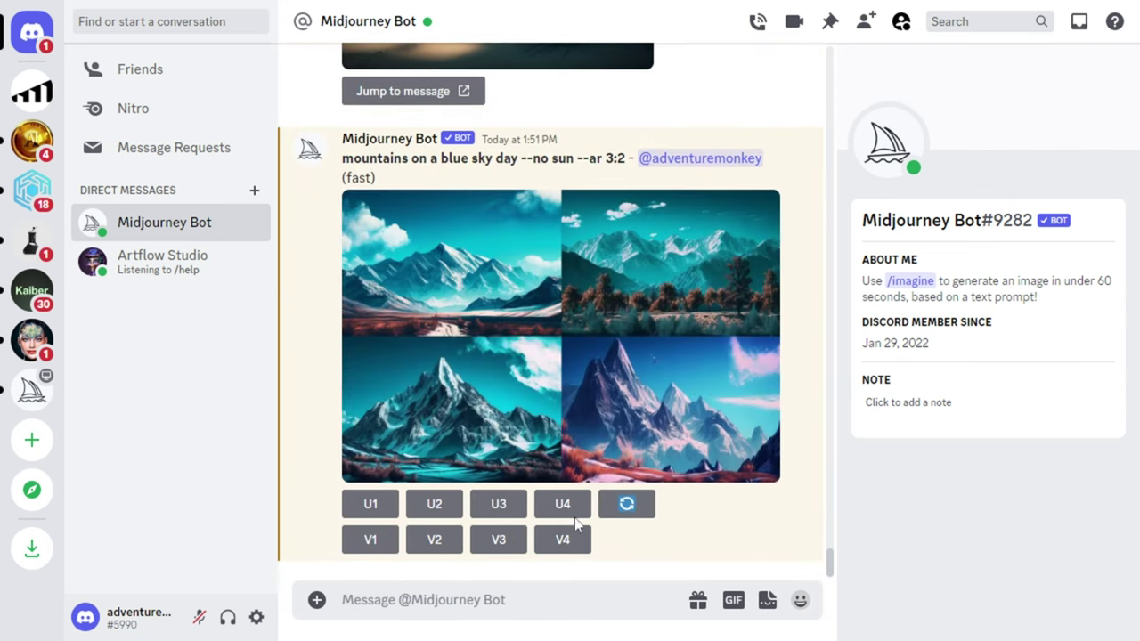
type("/imag")
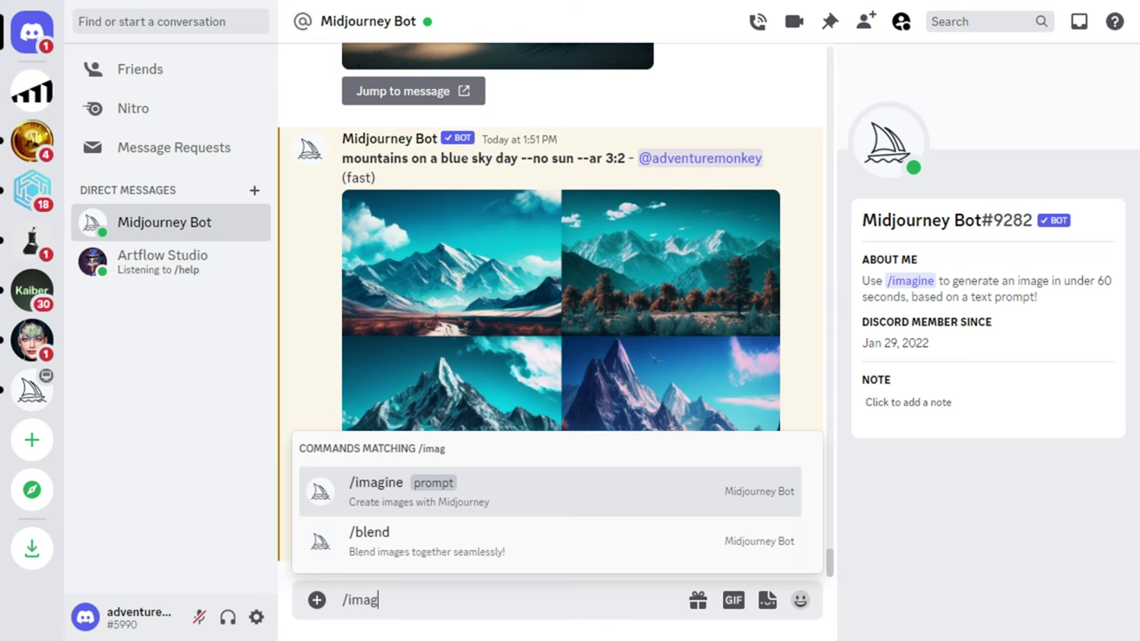
key("Tab")
type("tent o")
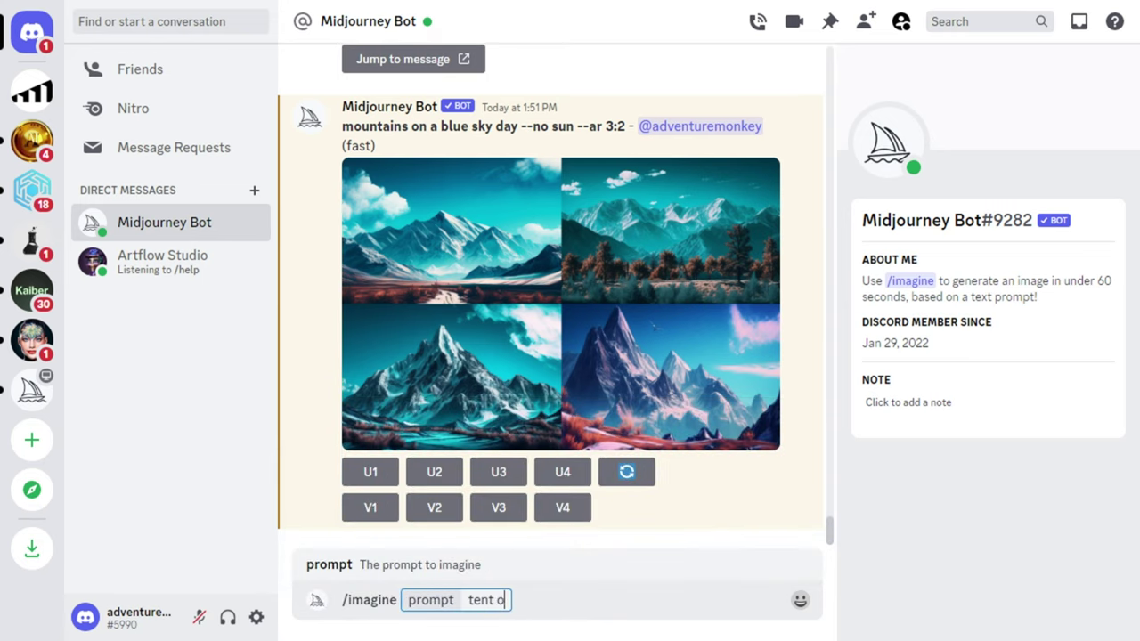
type("n a tropical be")
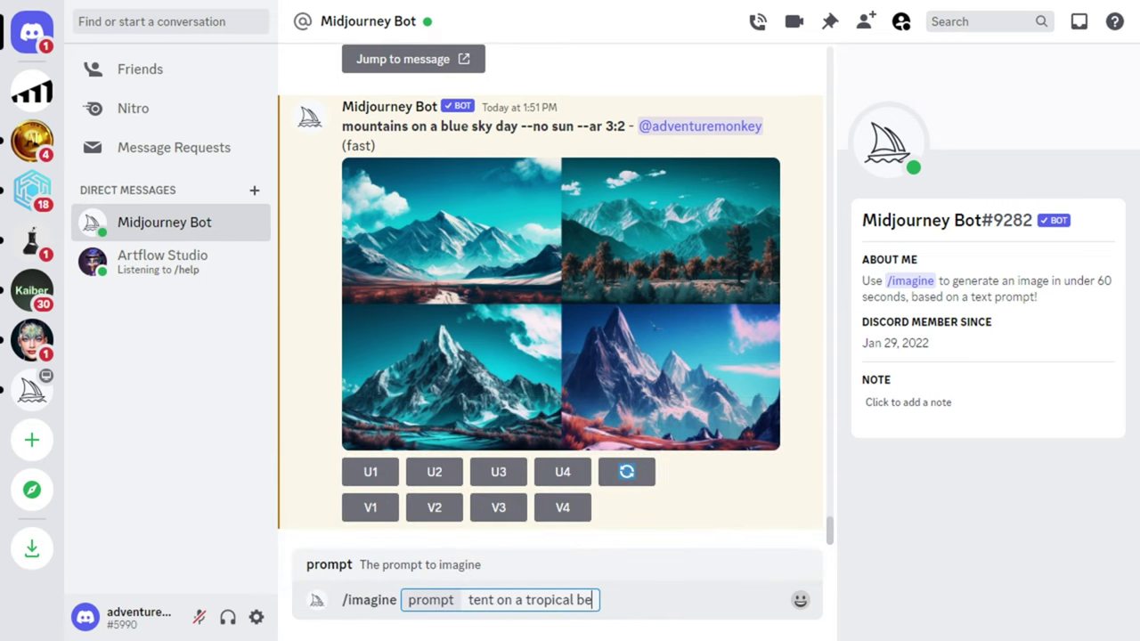
type("ach --seed")
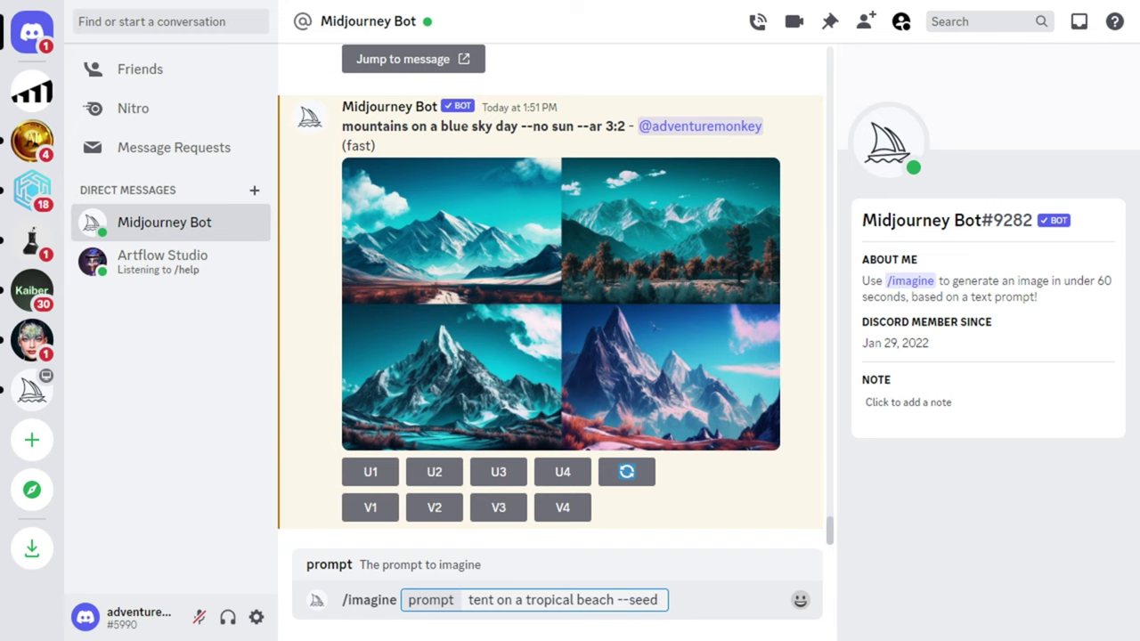
key("ctrl+v")
key("Return")
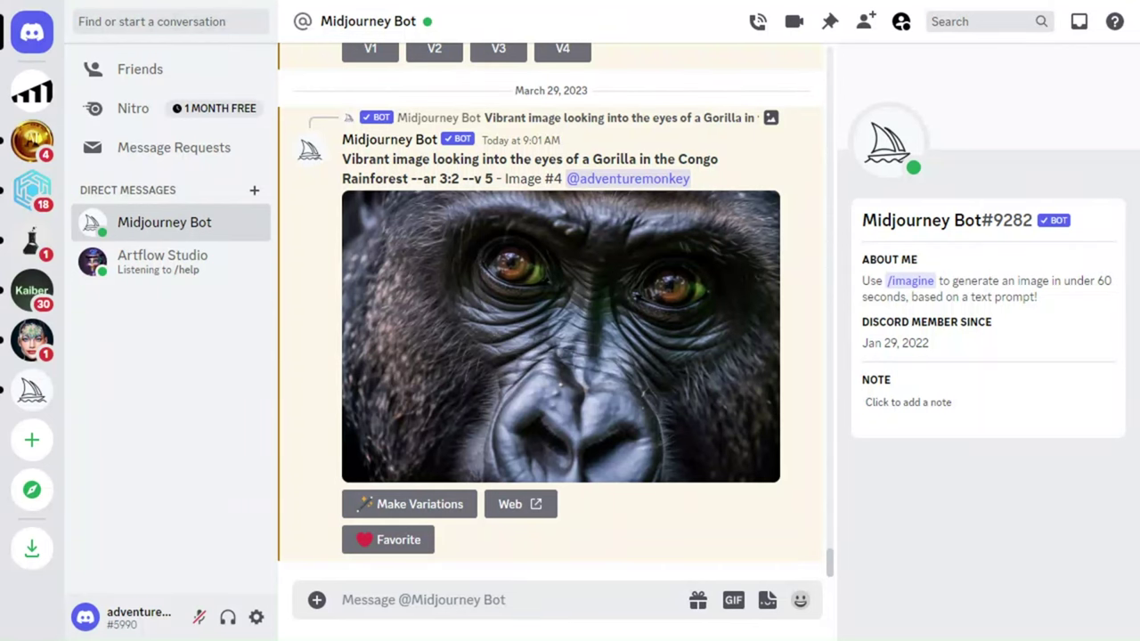
In /settings, try MJ version 5, version 3 and Niji Mode, ending on MJ version 4
type("/")
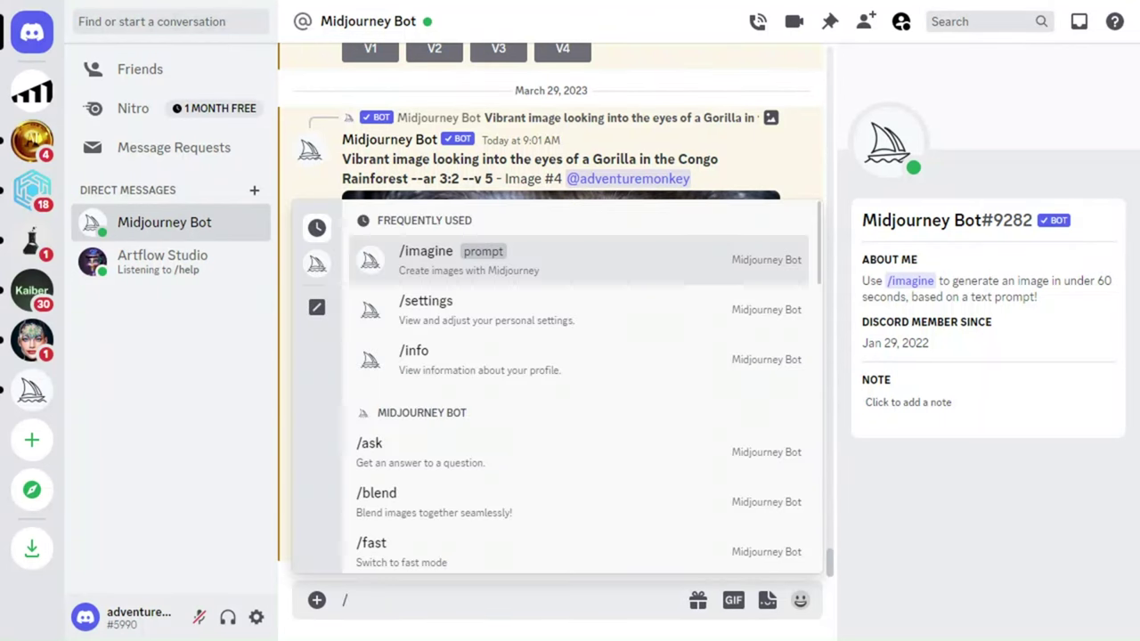
type("settings")
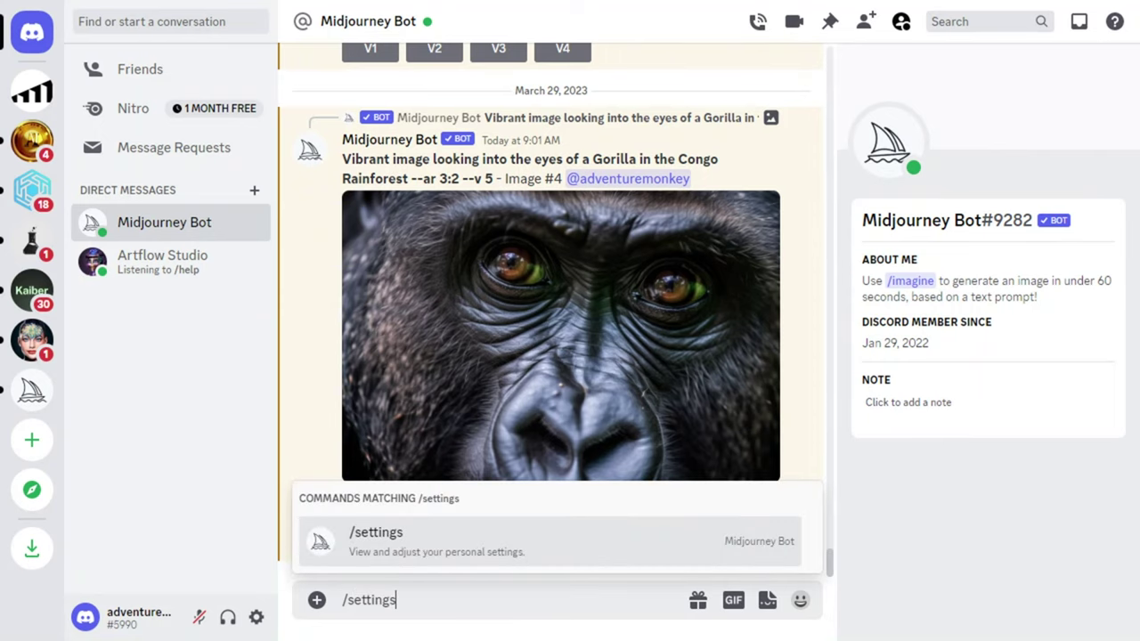
key("Return")
key("Return")
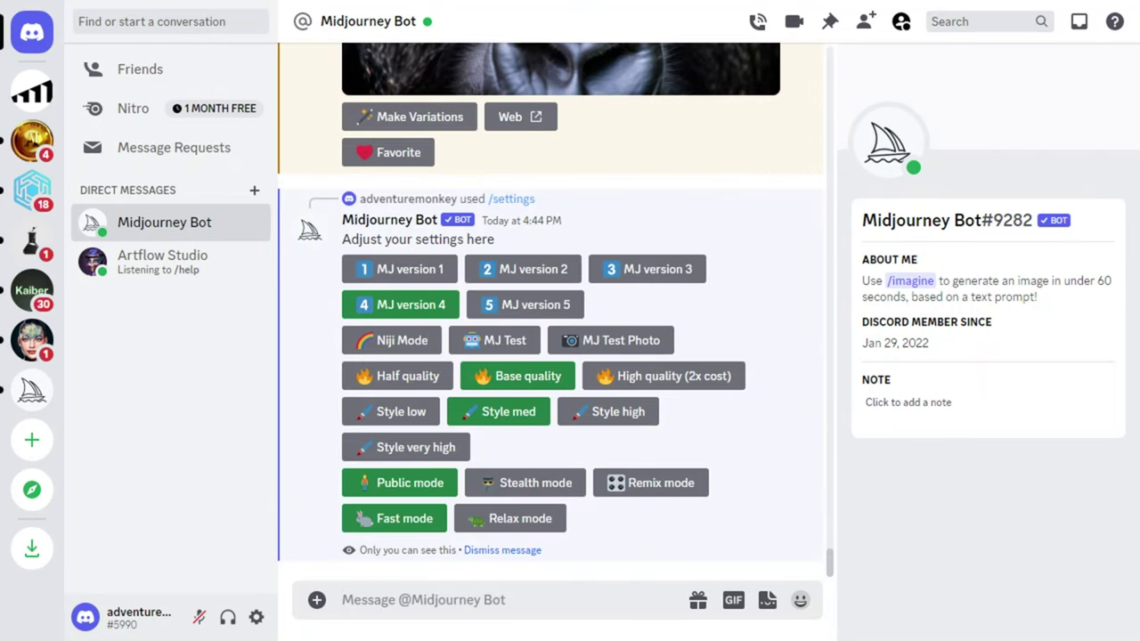
left_click(539, 307)
left_click(648, 269)
left_click(383, 340)
left_click(422, 305)
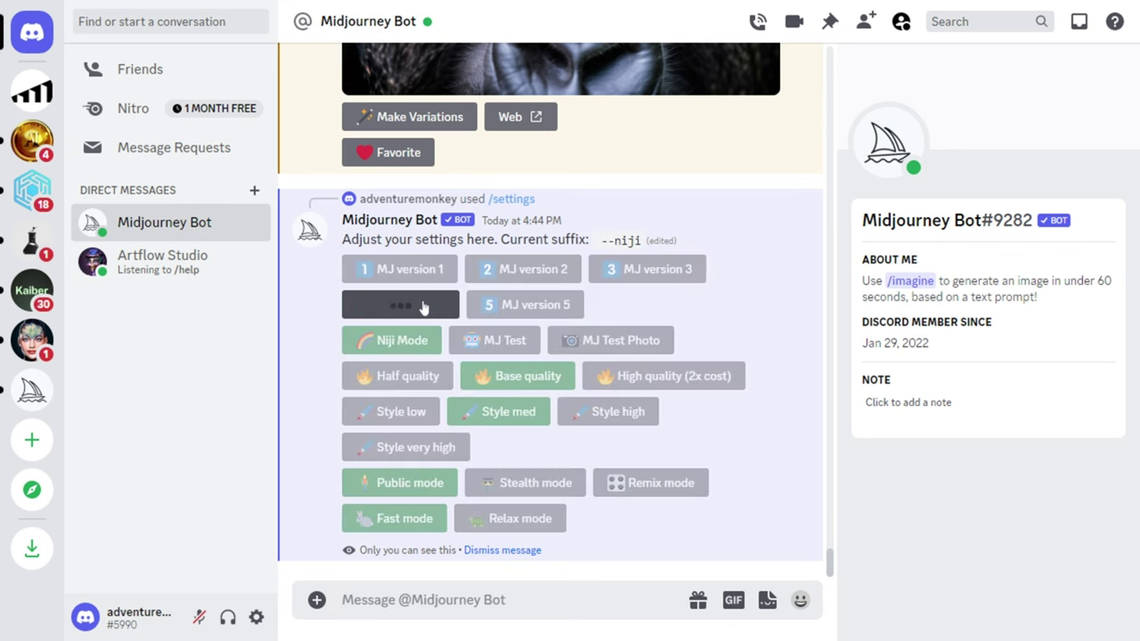
left_click(505, 599)
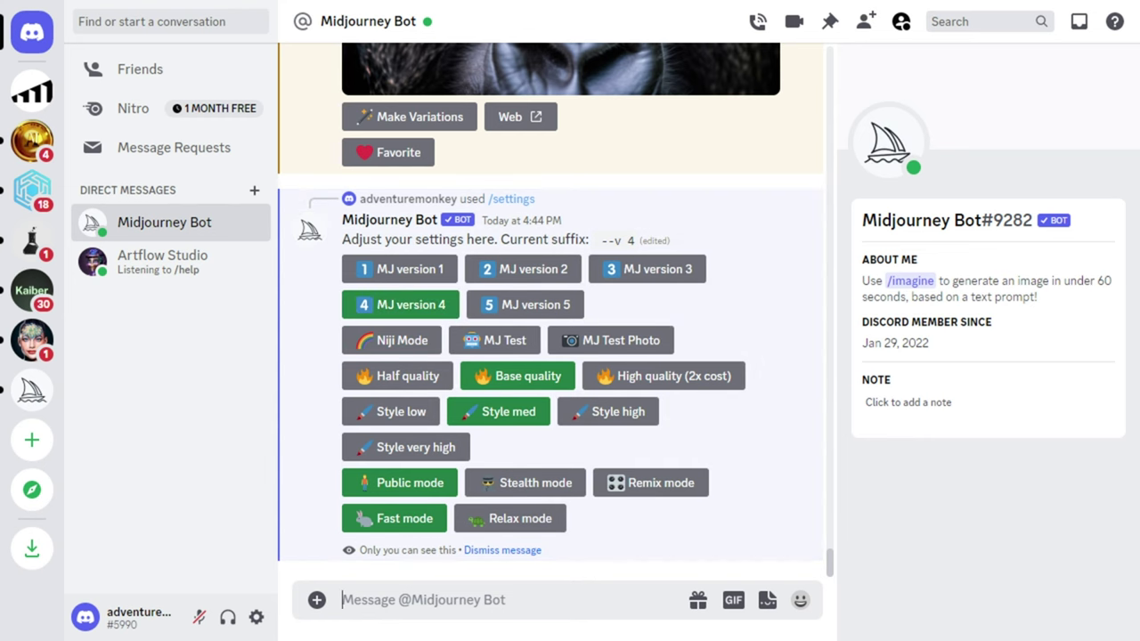
Run /info and highlight the Fast Time Remaining line showing 13.41/200.0 minutes
type("/info")
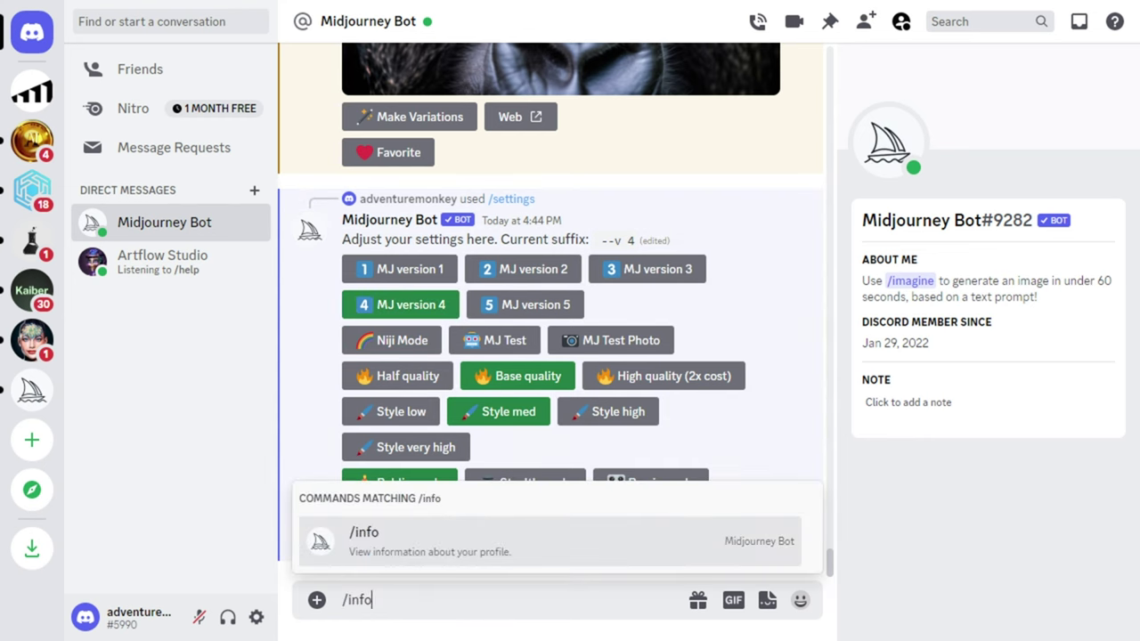
key("Return")
key("Return")
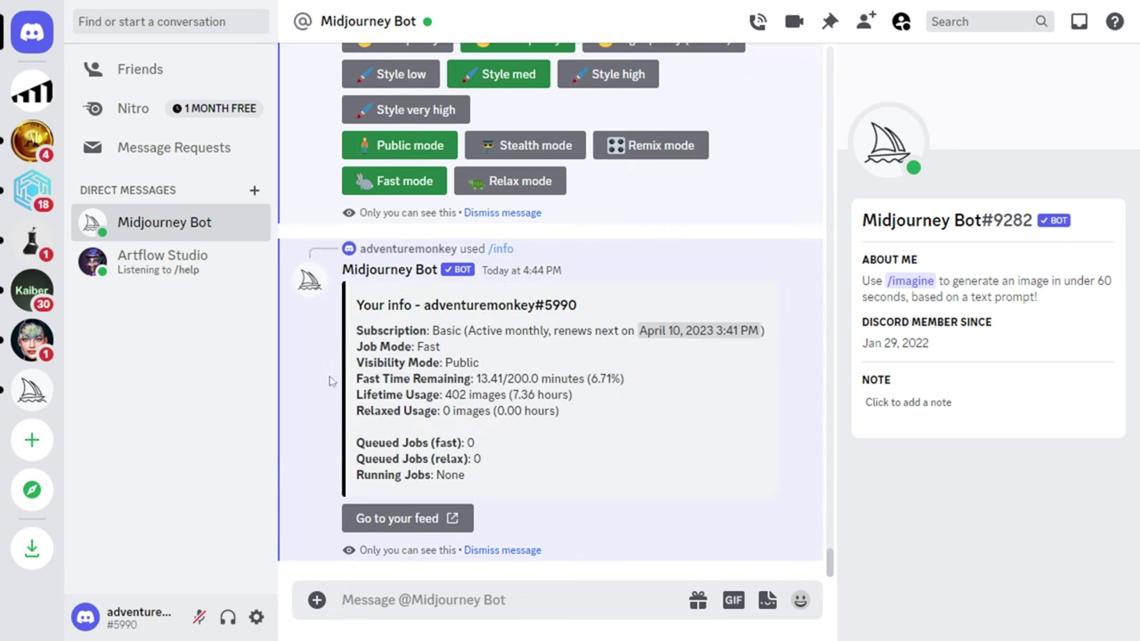
left_click_drag(354, 379, 624, 384)
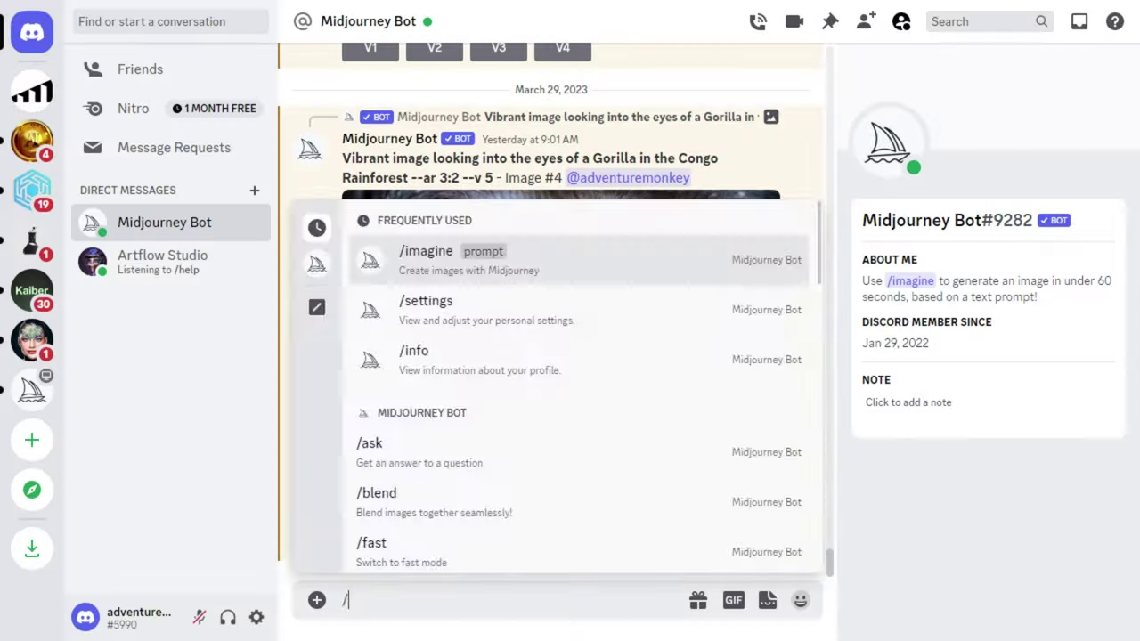
Switch the model to MJ version 5 via /settings, making the suffix --v 5
type("settings")
key("Tab")
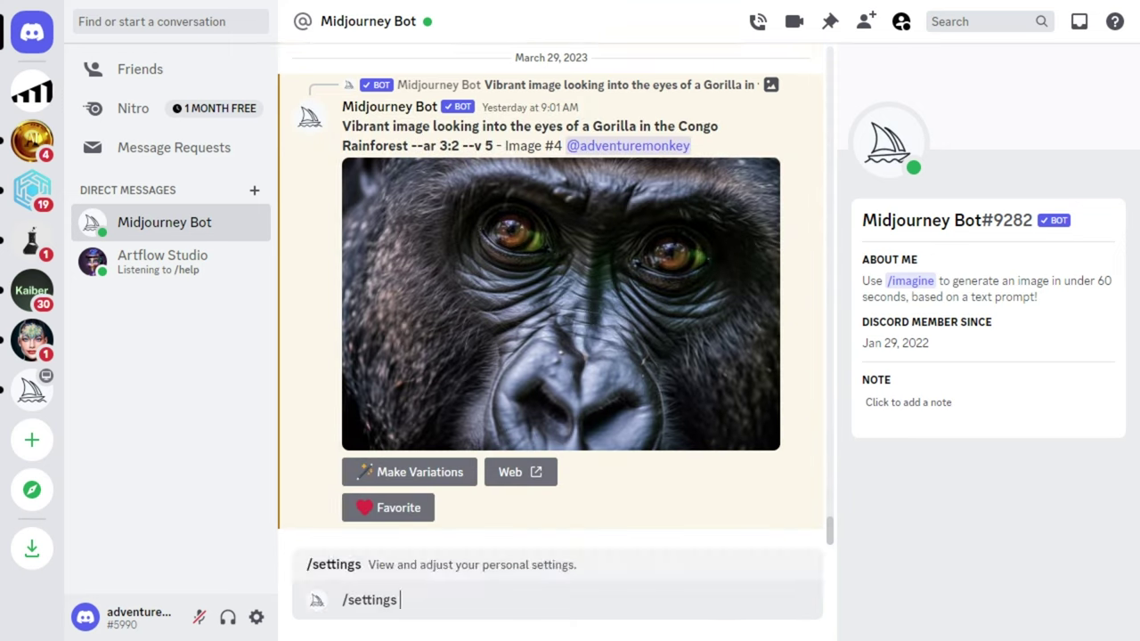
key("Return")
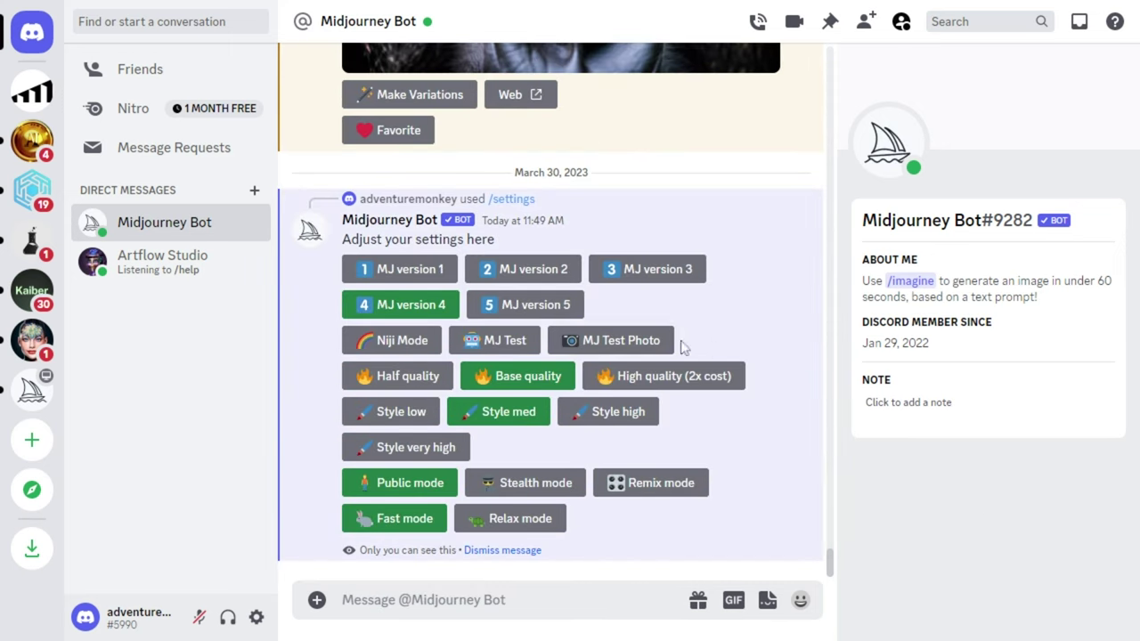
left_click(534, 305)
Start a new /imagine prompt reading 'tropical beach -- v5'
type("/imagine")
key("Tab")
type("tropica")
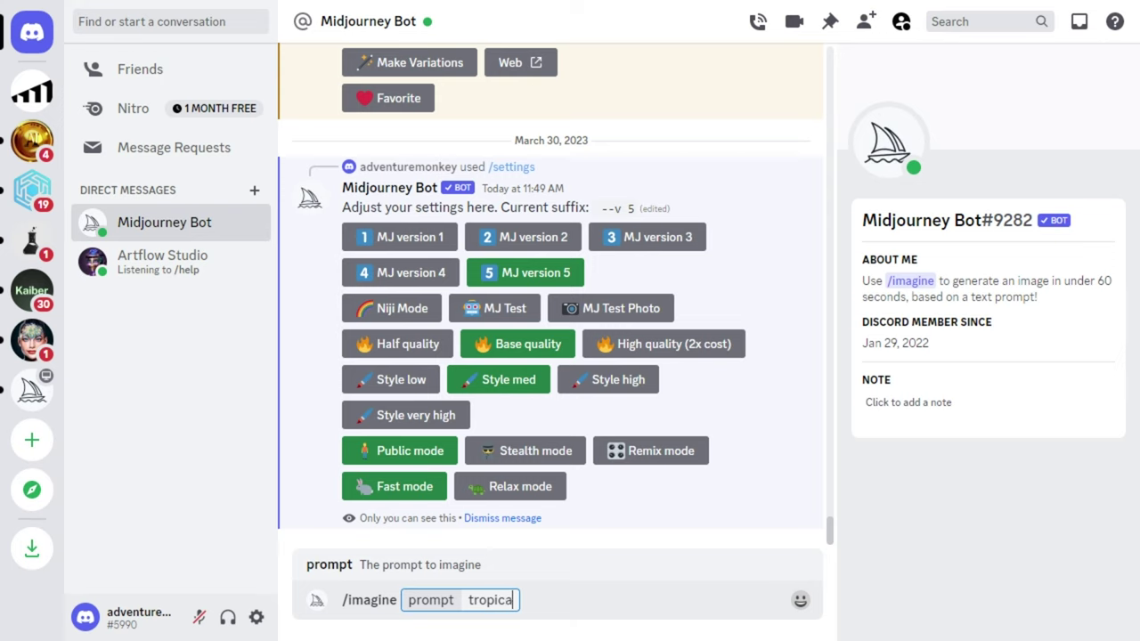
type("l beach -- v")
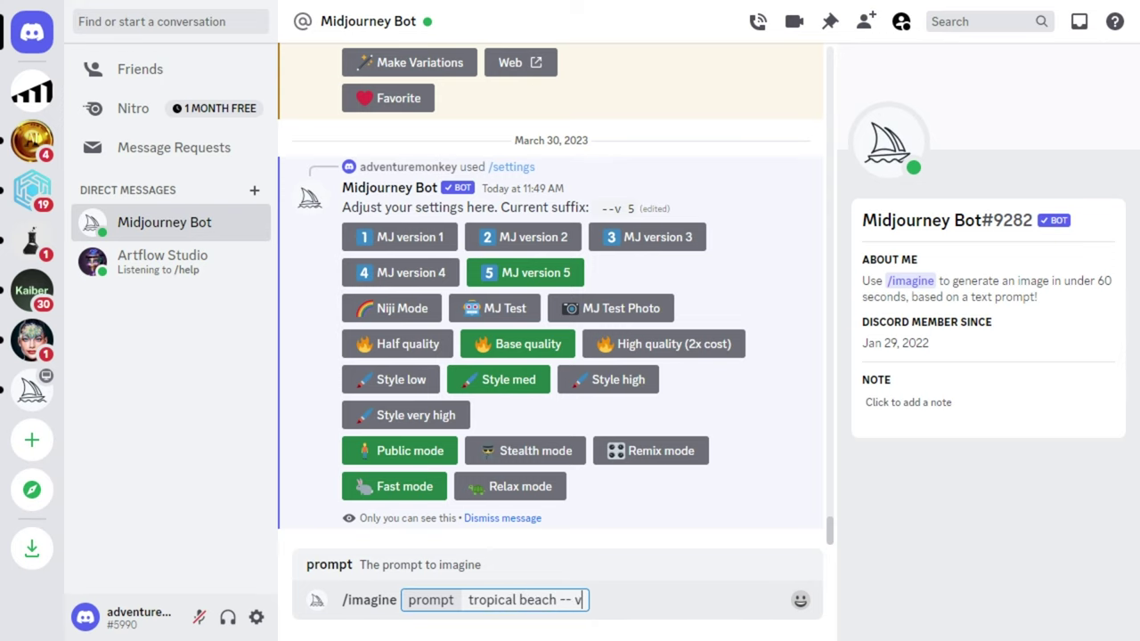